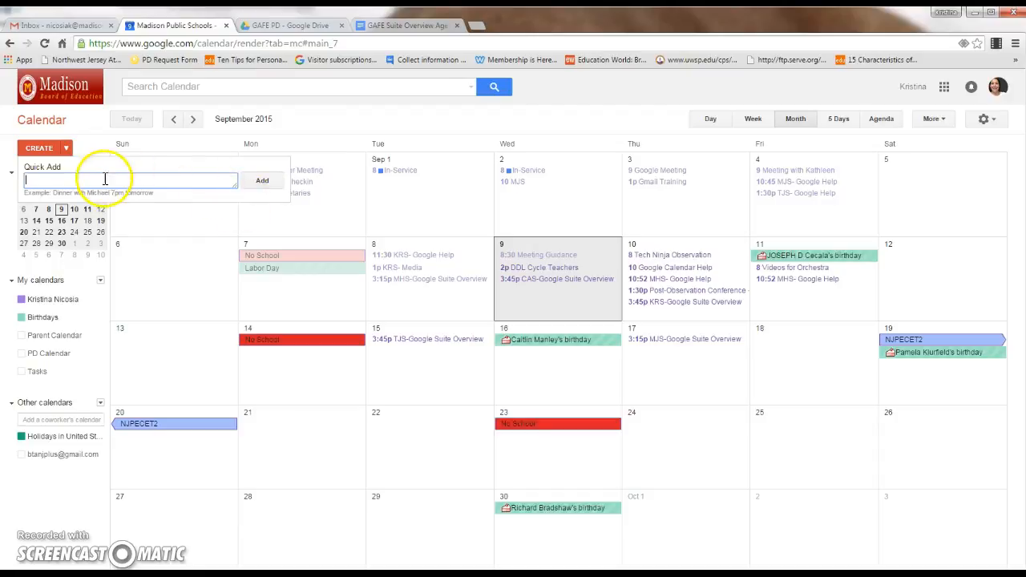
{"action": "left_click", "coordinate": [40, 148]}
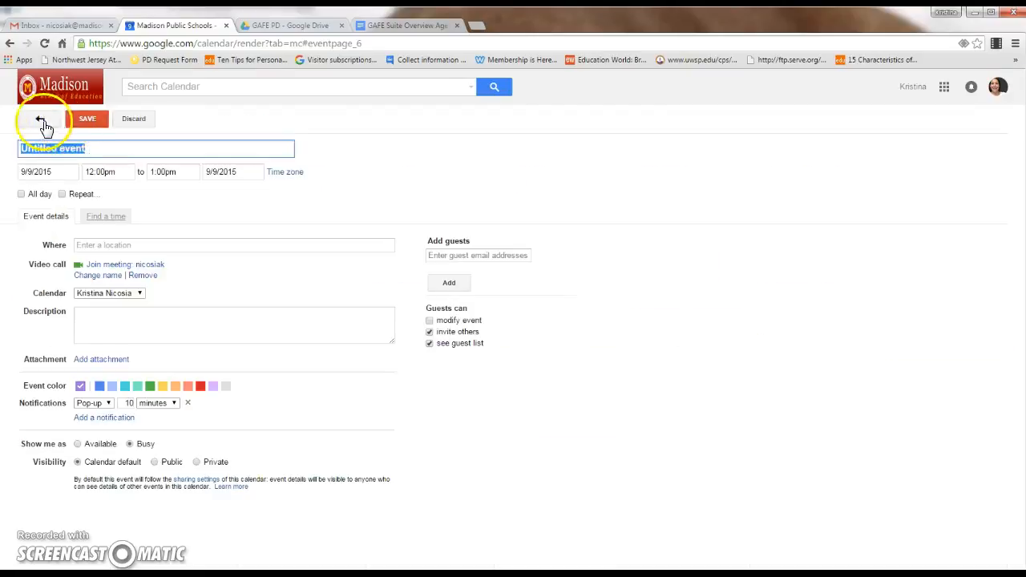
{"action": "left_click", "coordinate": [40, 119]}
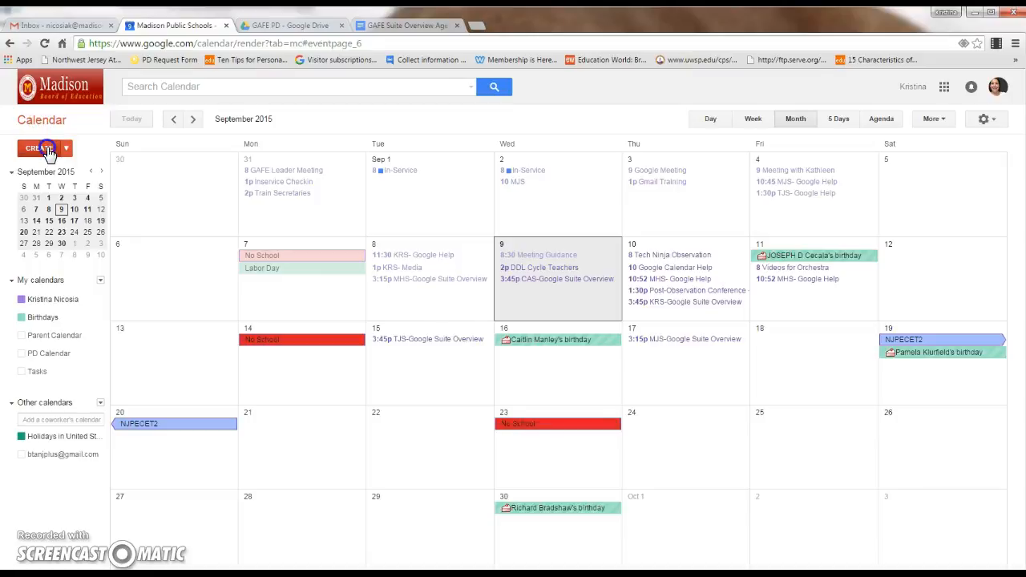
{"action": "left_click", "coordinate": [45, 150]}
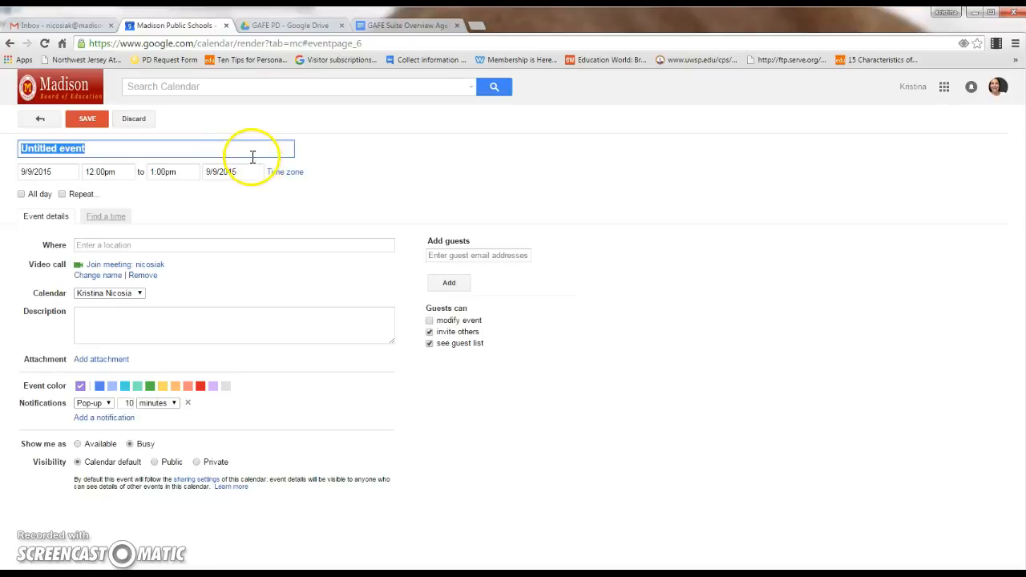
{"action": "left_click", "coordinate": [40, 118]}
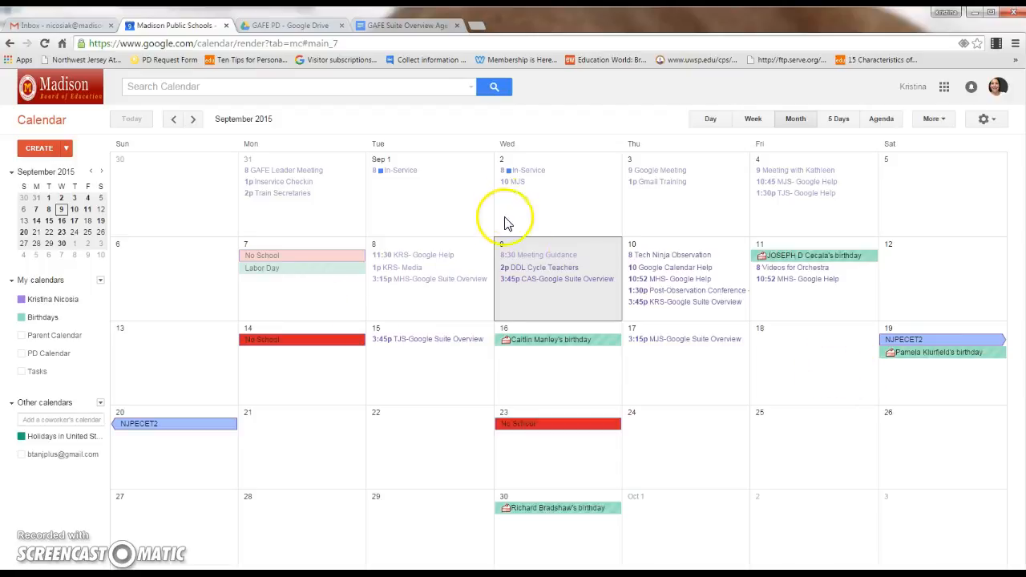
Start a calendar event on Friday, September 18, open its full details, and title it "Meeting with Teachers".
{"action": "left_click", "coordinate": [773, 345]}
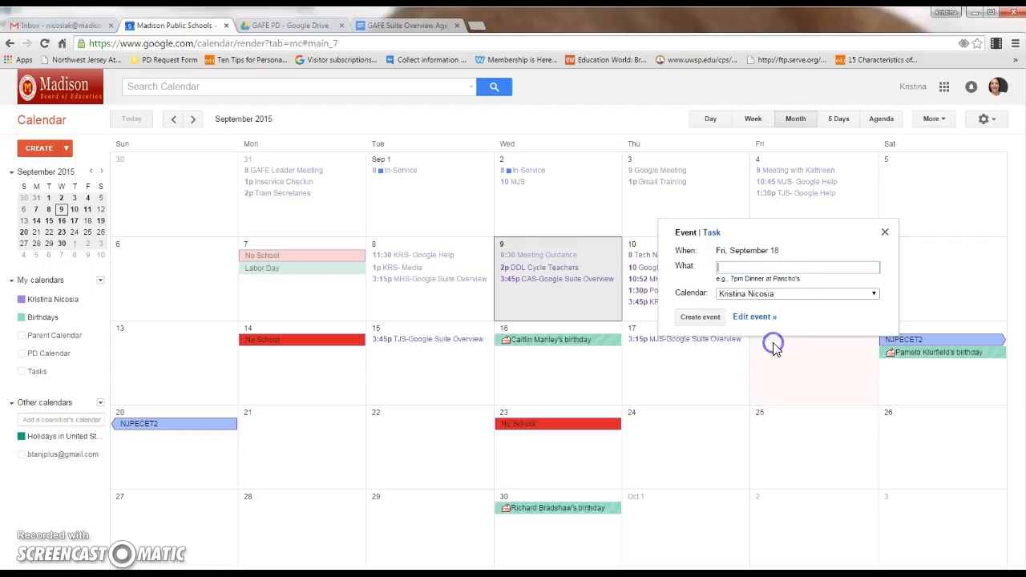
{"action": "left_click", "coordinate": [708, 234]}
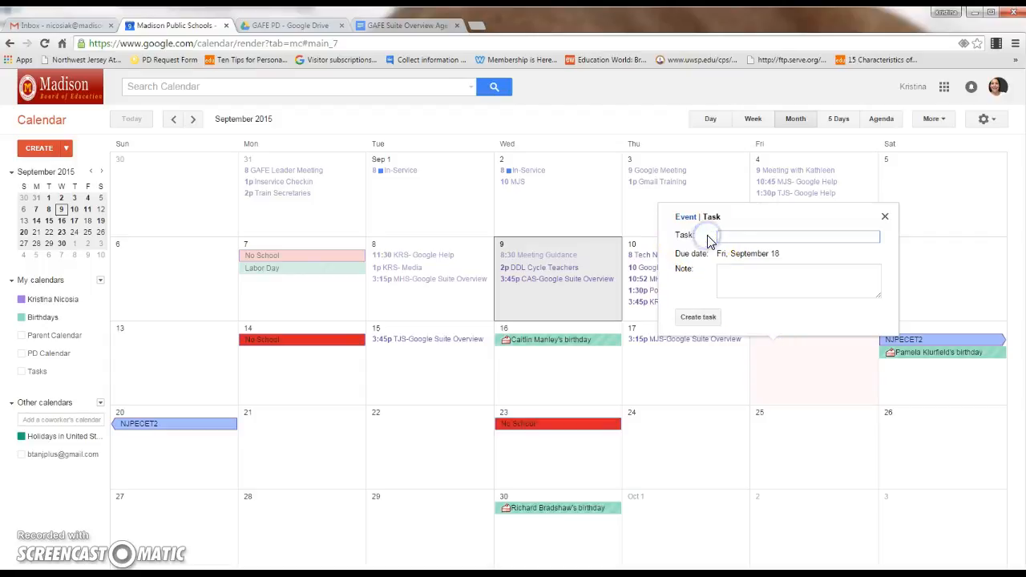
{"action": "left_click", "coordinate": [686, 218]}
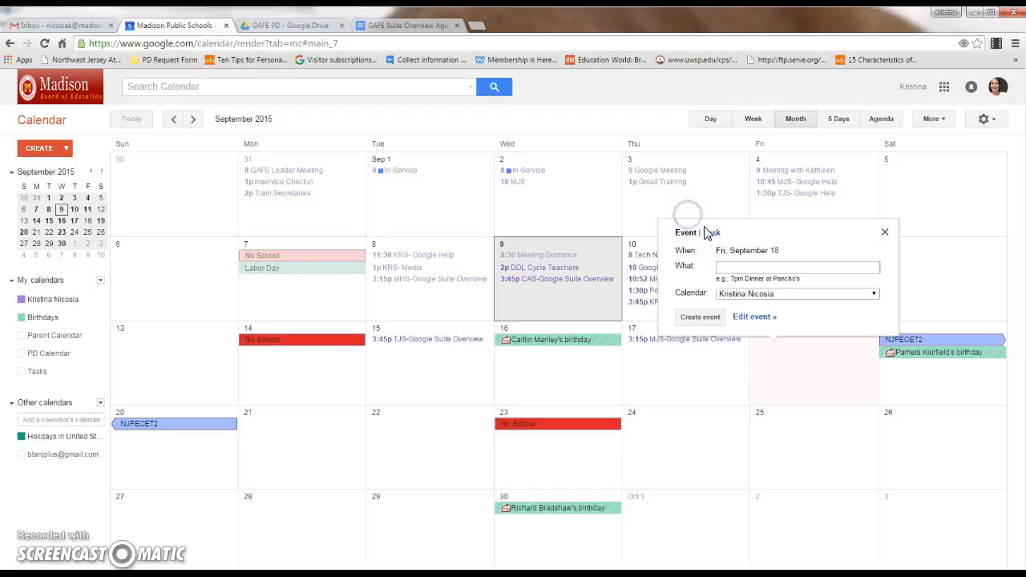
{"action": "left_click", "coordinate": [708, 233]}
{"action": "left_click", "coordinate": [688, 226]}
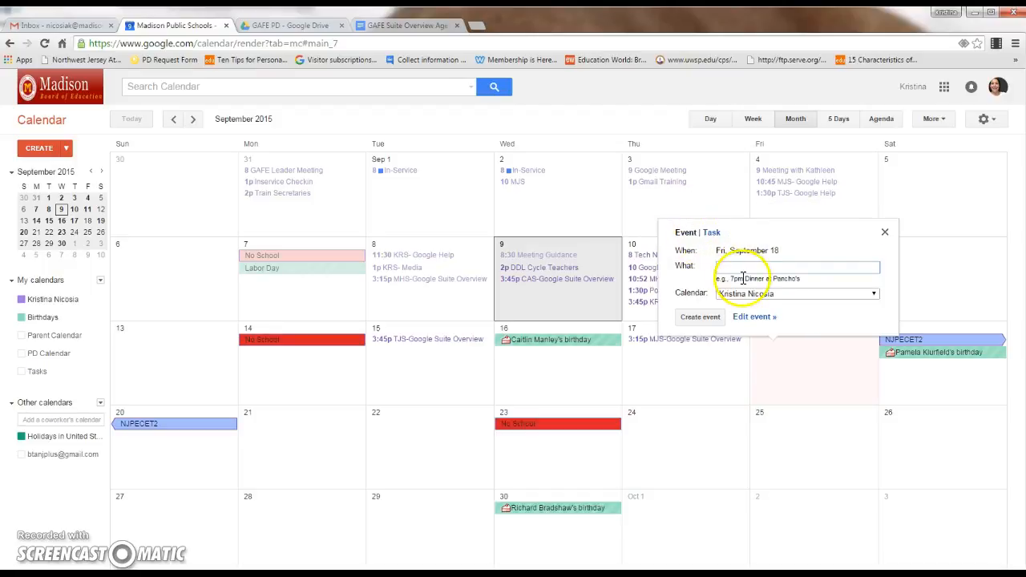
{"action": "left_click", "coordinate": [740, 319]}
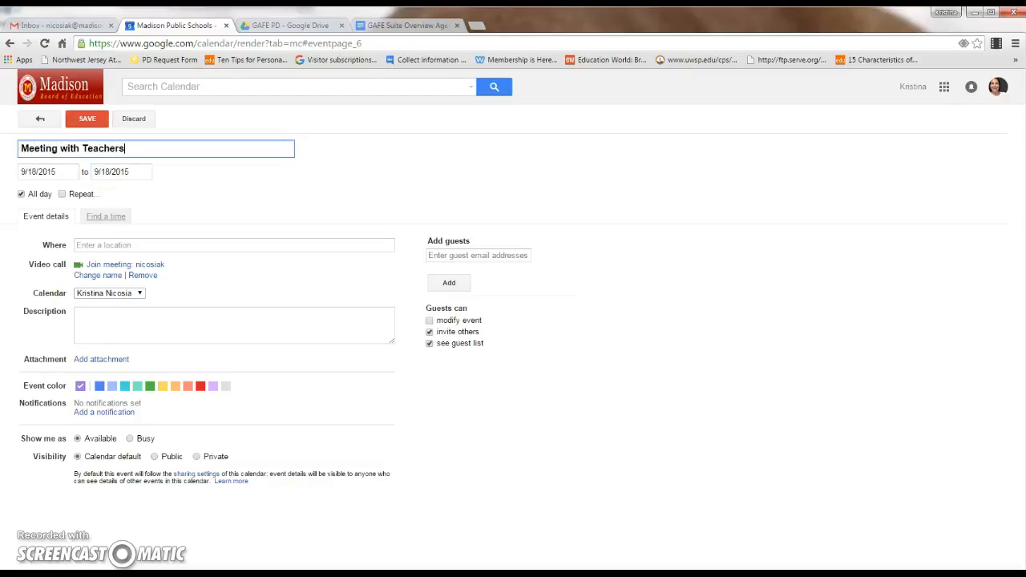
{"action": "left_click", "coordinate": [75, 172]}
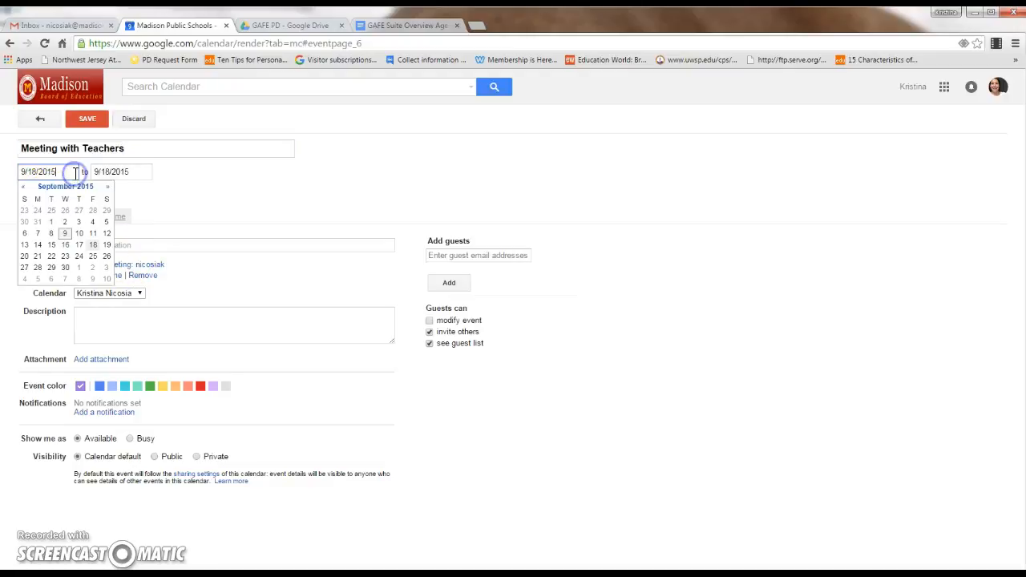
{"action": "left_click", "coordinate": [144, 194]}
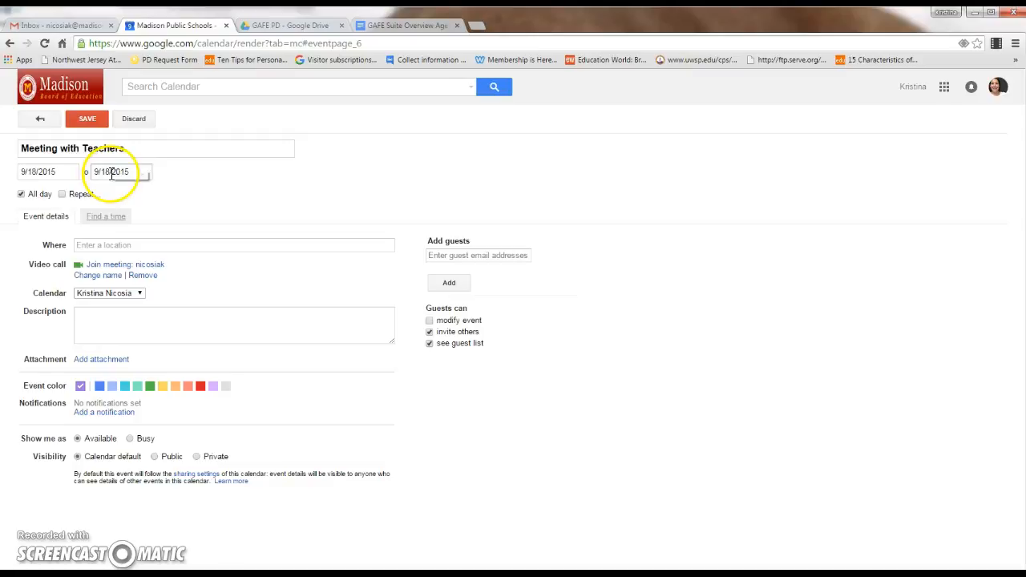
{"action": "left_click", "coordinate": [71, 196]}
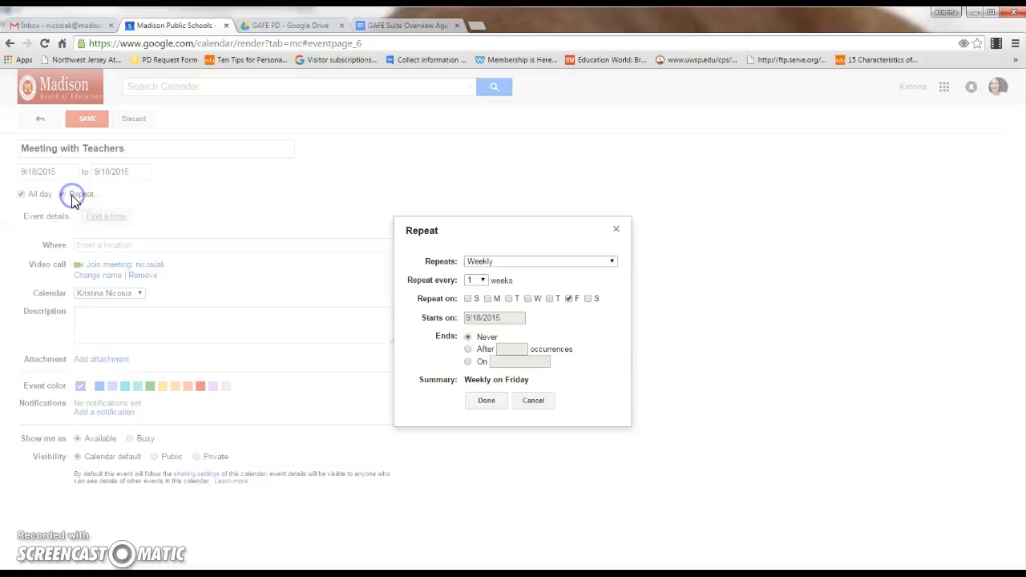
{"action": "left_click", "coordinate": [539, 401]}
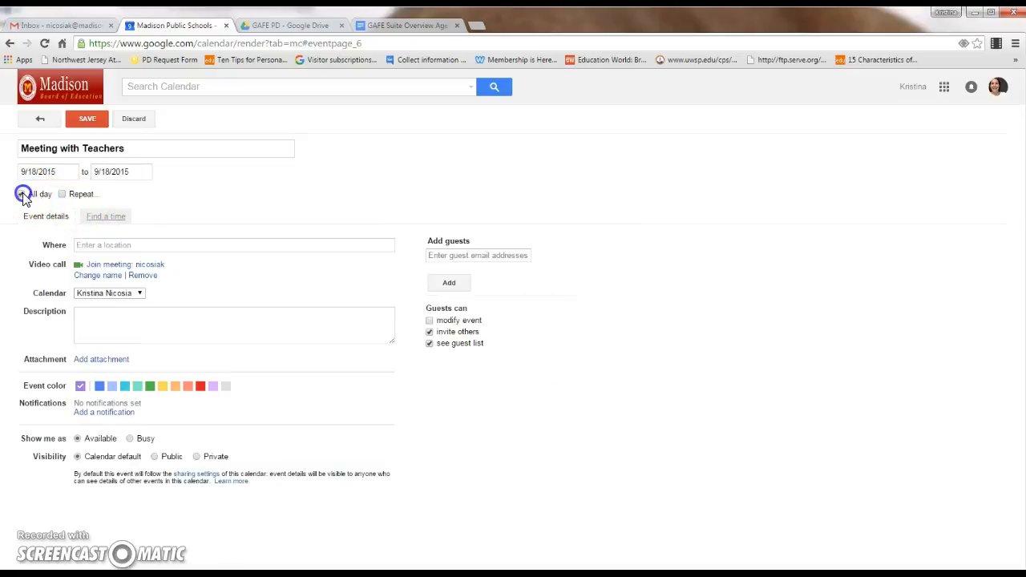
Make the meeting a timed event instead of all day, running from 1:00pm to 2:00pm.
{"action": "left_click", "coordinate": [23, 195]}
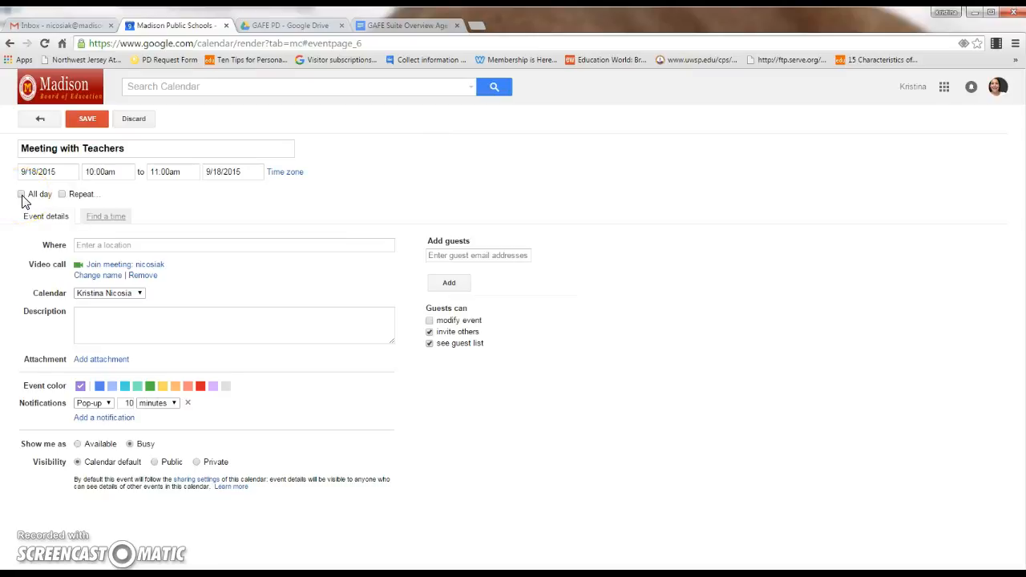
{"action": "left_click", "coordinate": [109, 170]}
{"action": "scroll", "coordinate": [112, 234], "scroll_direction": "down", "scroll_amount": 2}
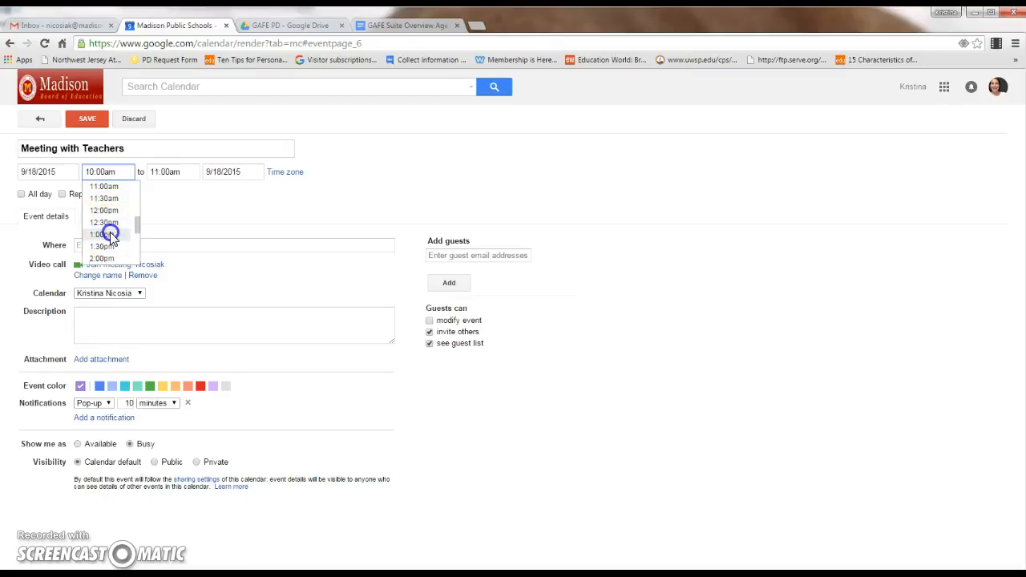
{"action": "left_click", "coordinate": [110, 234]}
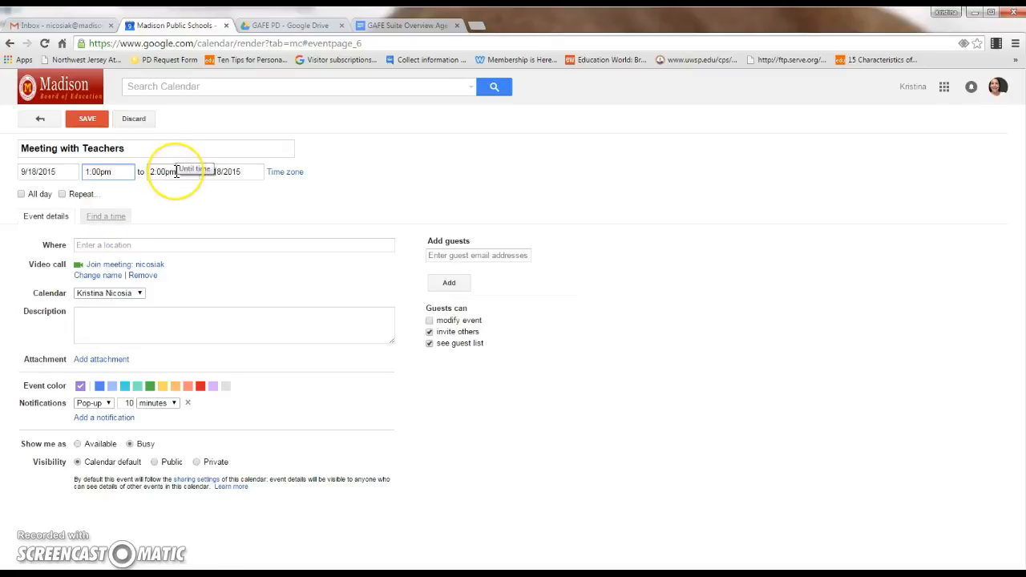
{"action": "left_click", "coordinate": [176, 171]}
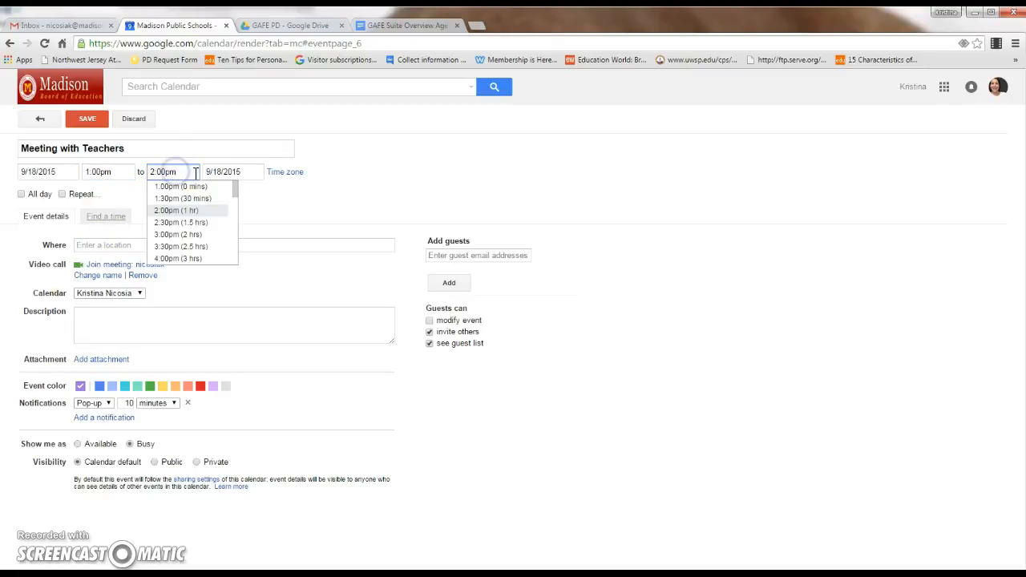
{"action": "left_click", "coordinate": [312, 203]}
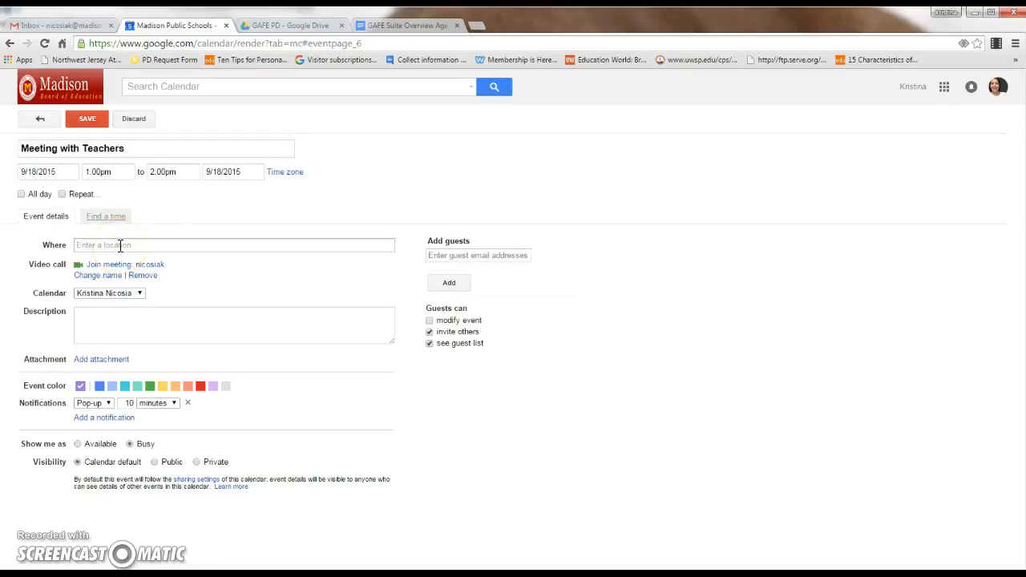
Keep the event on the owner's personal calendar and enter the description "Write something- location room number".
{"action": "left_click", "coordinate": [97, 319]}
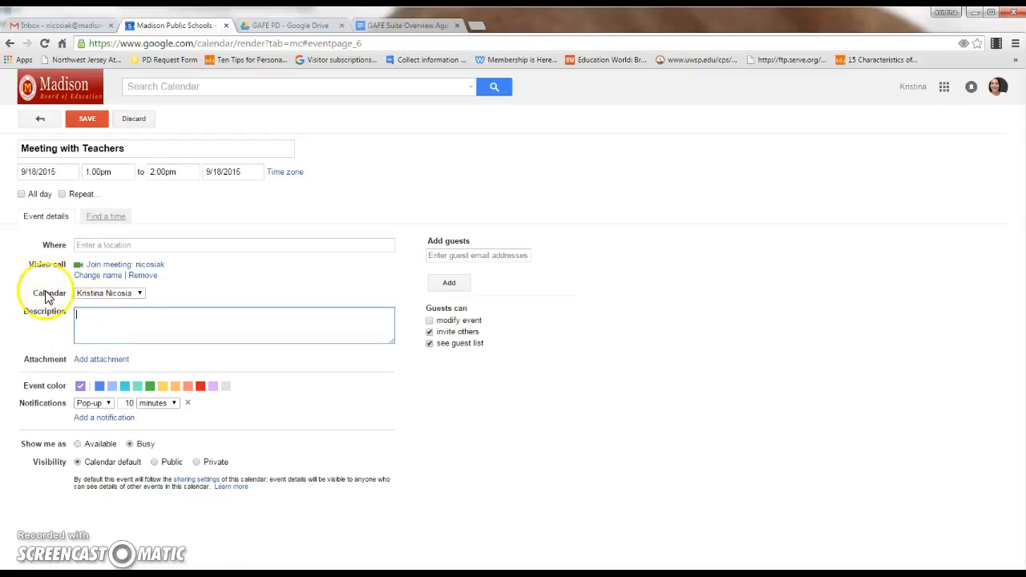
{"action": "left_click", "coordinate": [140, 294]}
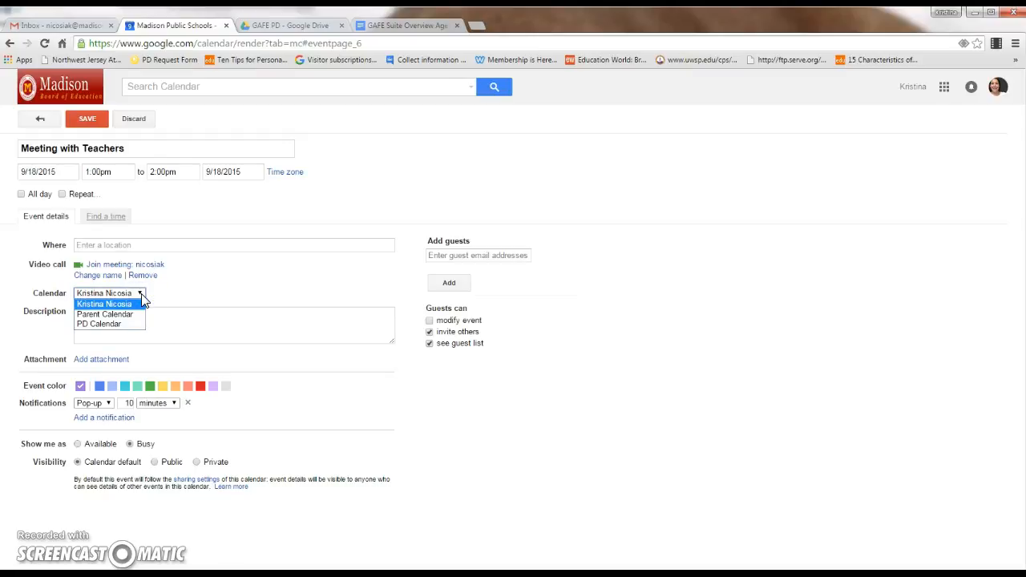
{"action": "left_click", "coordinate": [142, 303]}
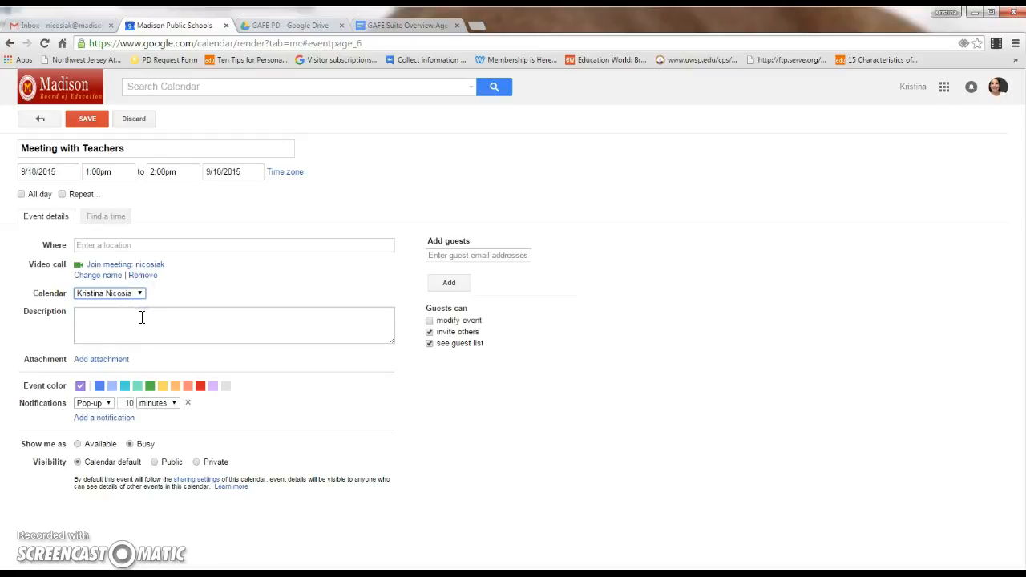
{"action": "left_click", "coordinate": [136, 316]}
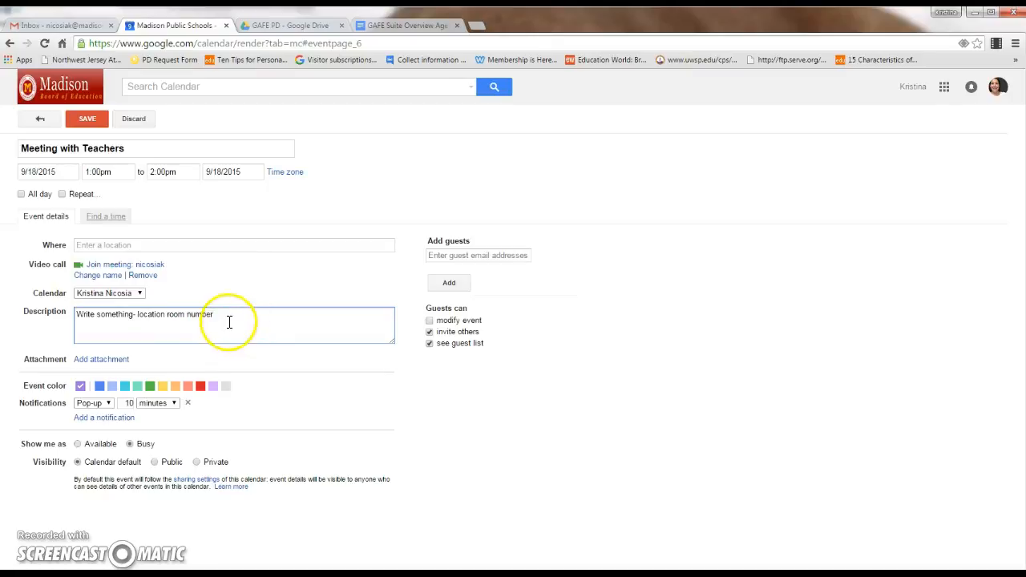
{"action": "left_click", "coordinate": [124, 361]}
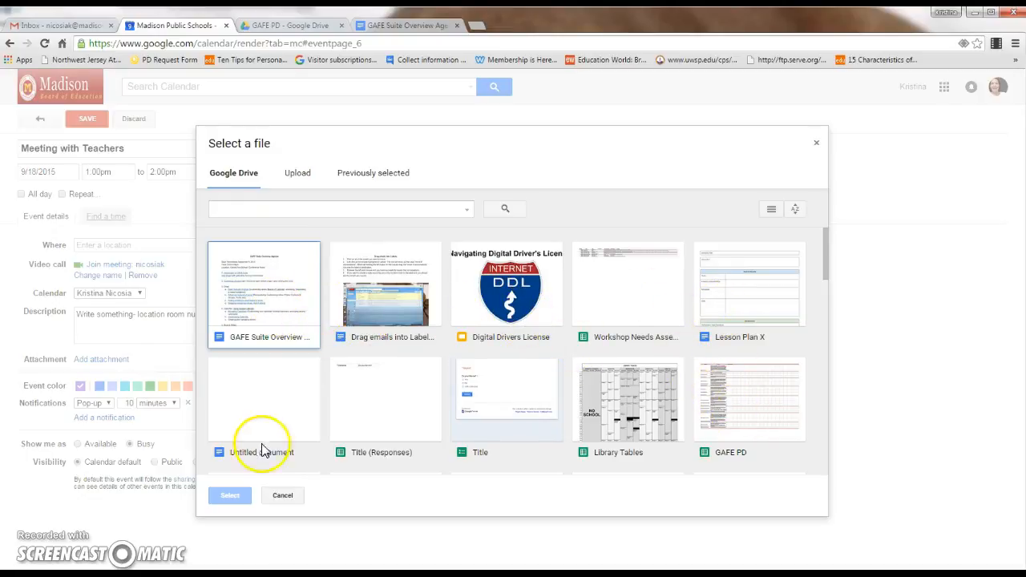
{"action": "left_click", "coordinate": [290, 173]}
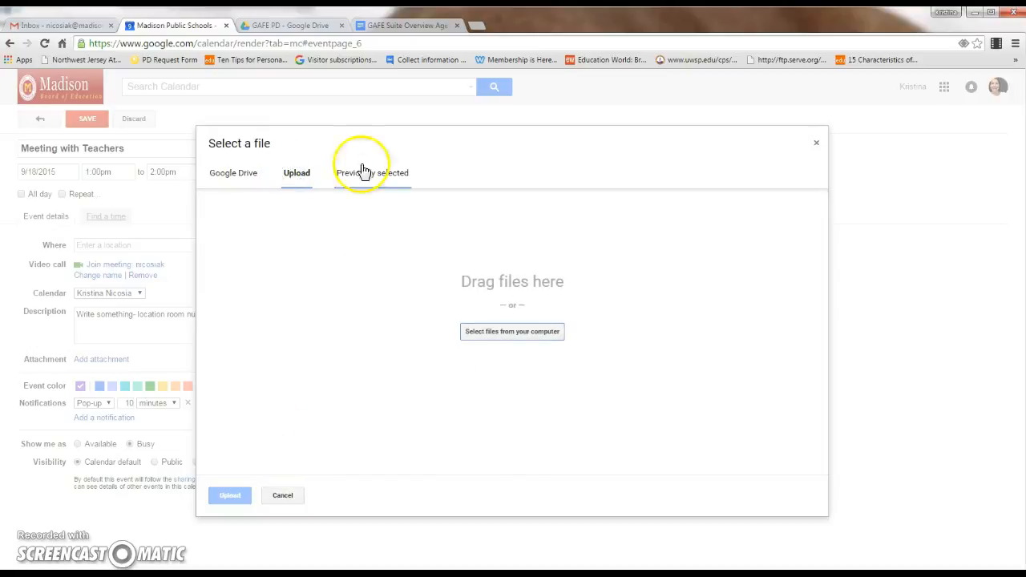
{"action": "left_click", "coordinate": [289, 494]}
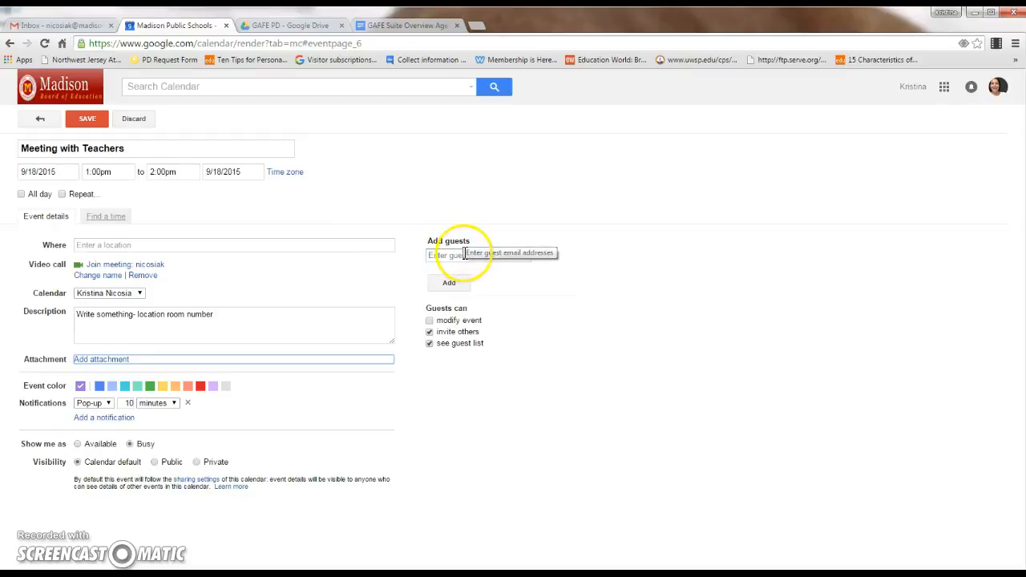
Look up a colleague by first name and add the first matching contact as a guest of the meeting.
{"action": "left_click", "coordinate": [441, 255]}
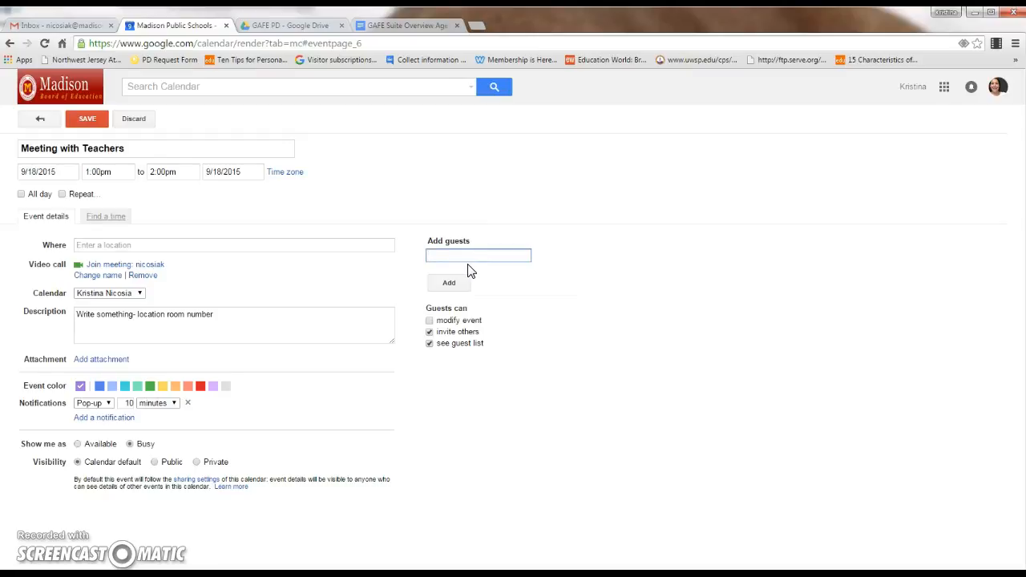
{"action": "type", "text": "Rac"}
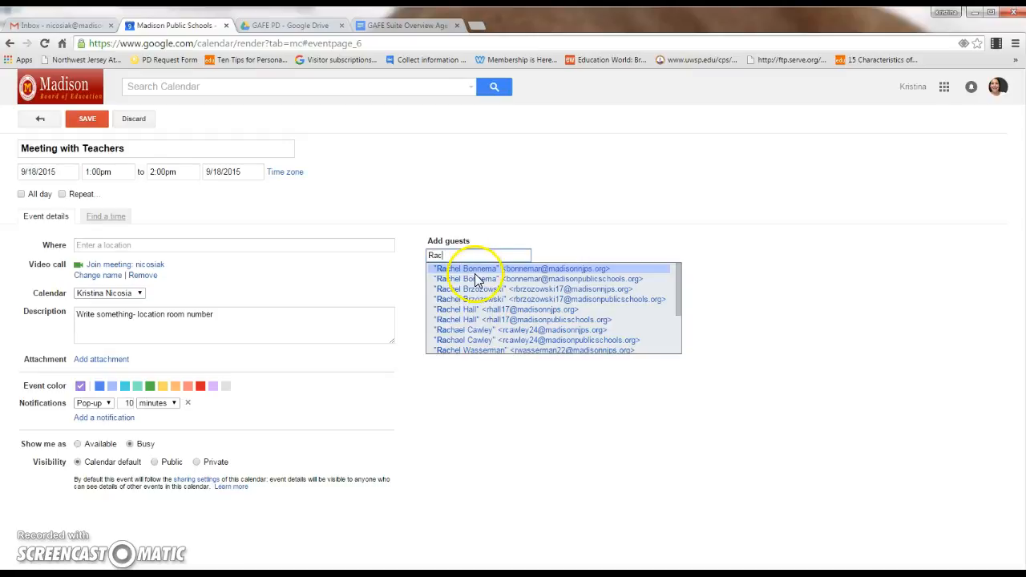
{"action": "left_click", "coordinate": [476, 273]}
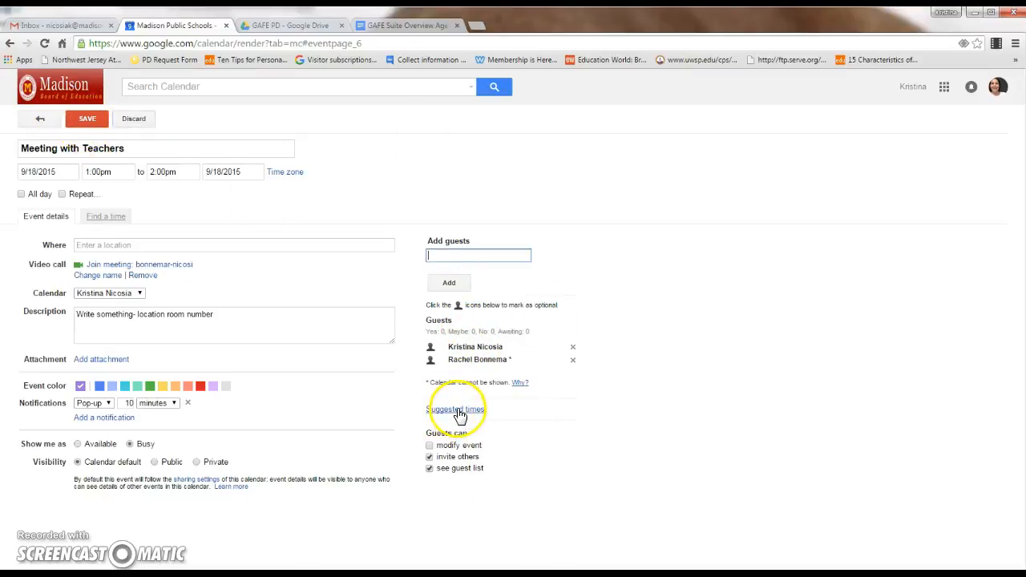
Let guests invite others and see the guest list but not modify the event, and save it without sending invitations.
{"action": "left_click", "coordinate": [453, 457]}
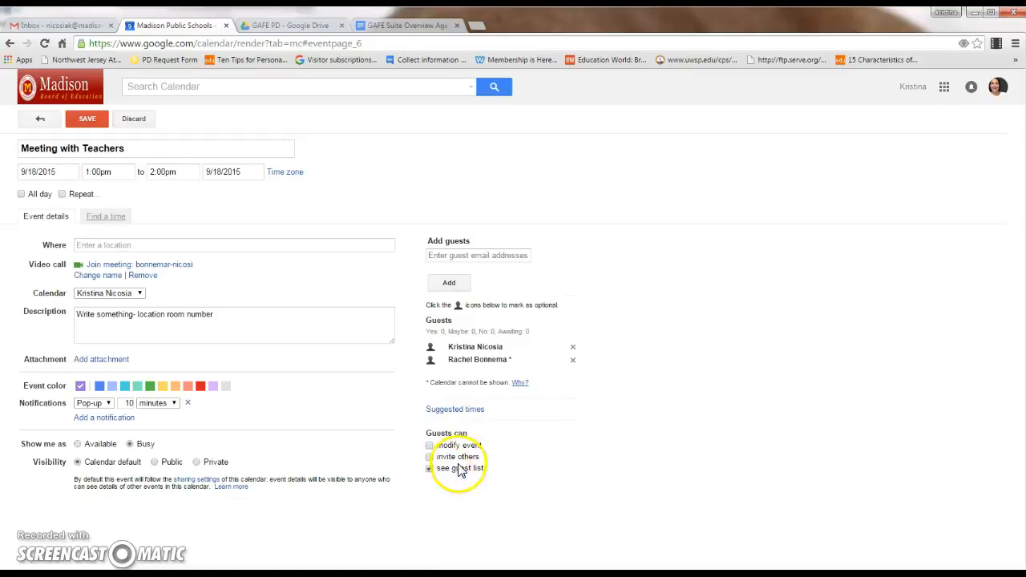
{"action": "left_click", "coordinate": [461, 454]}
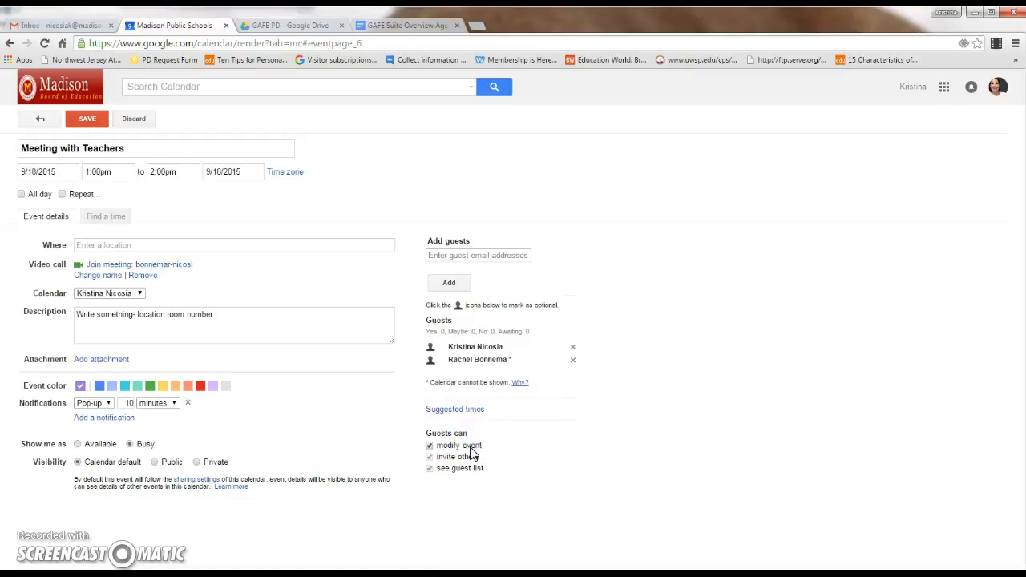
{"action": "left_click", "coordinate": [90, 118]}
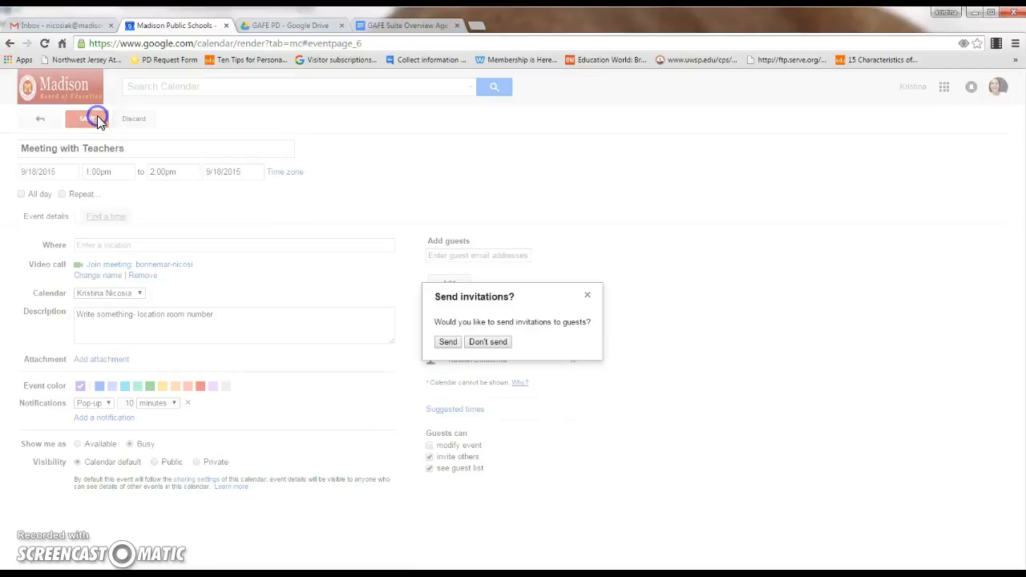
{"action": "left_click", "coordinate": [486, 342]}
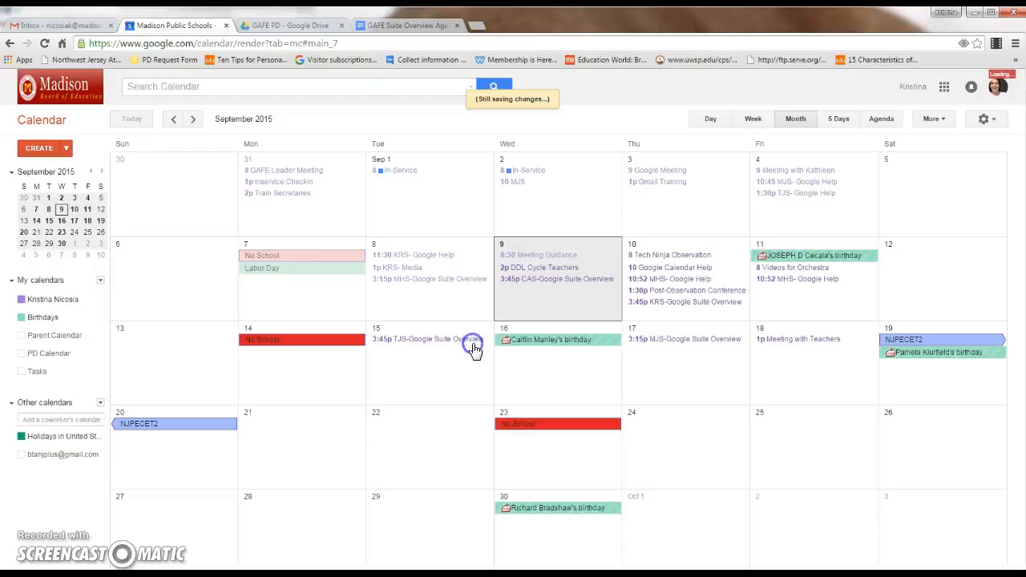
Reopen the "Meeting with Teachers" event on September 18 for editing and remove the invited colleague from its guests.
{"action": "left_click", "coordinate": [784, 343]}
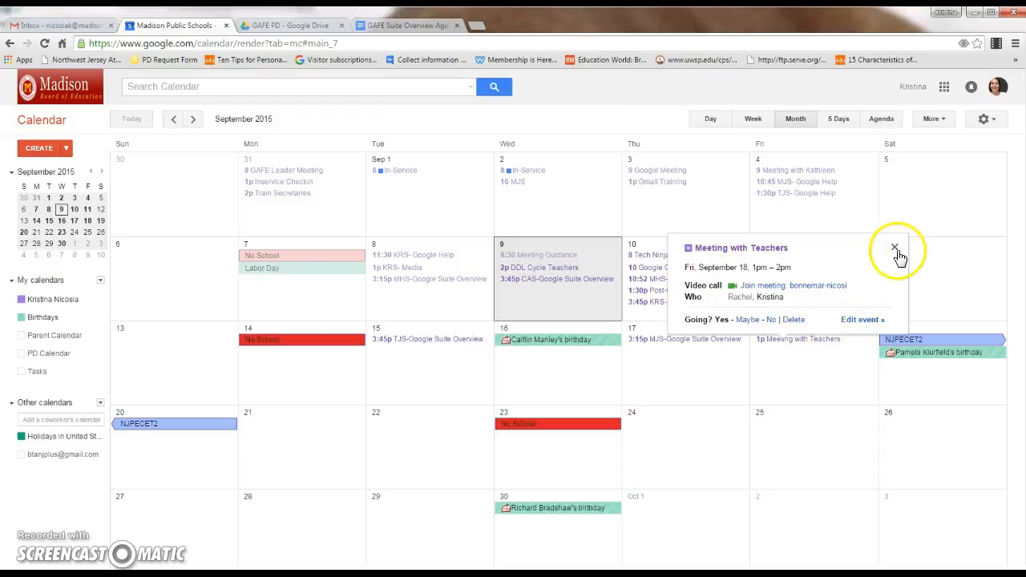
{"action": "left_click", "coordinate": [851, 320]}
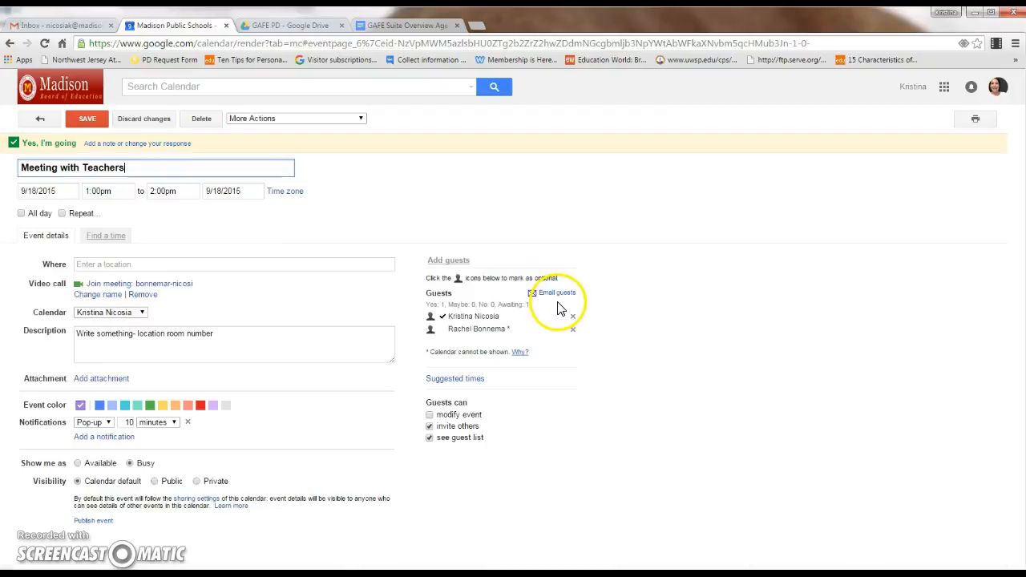
{"action": "left_click", "coordinate": [574, 330]}
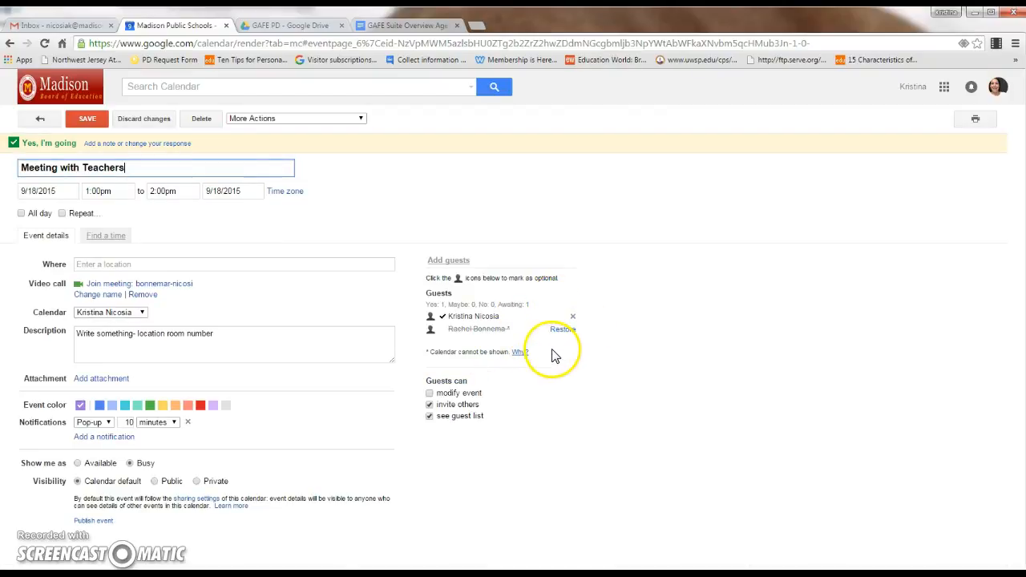
Save the guest removal without sending cancellations, and delete the "Meeting with Teachers" event on September 18.
{"action": "left_click", "coordinate": [87, 118]}
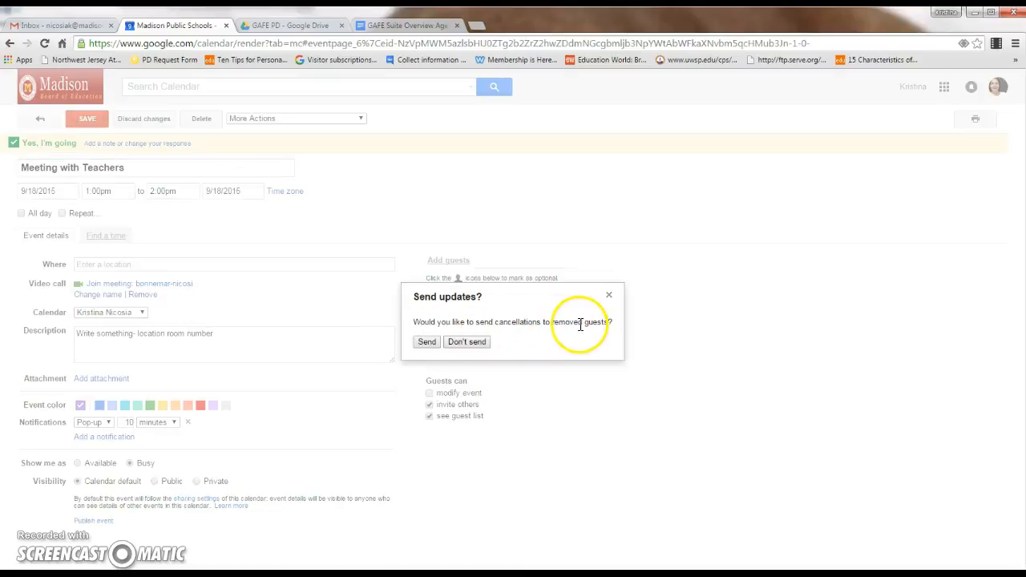
{"action": "left_click", "coordinate": [467, 341]}
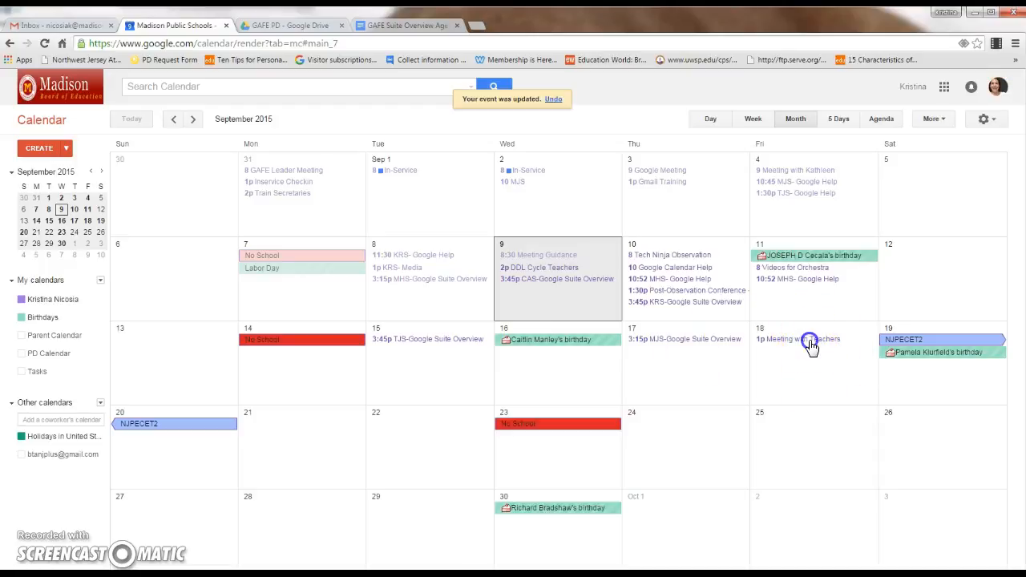
{"action": "left_click", "coordinate": [812, 347]}
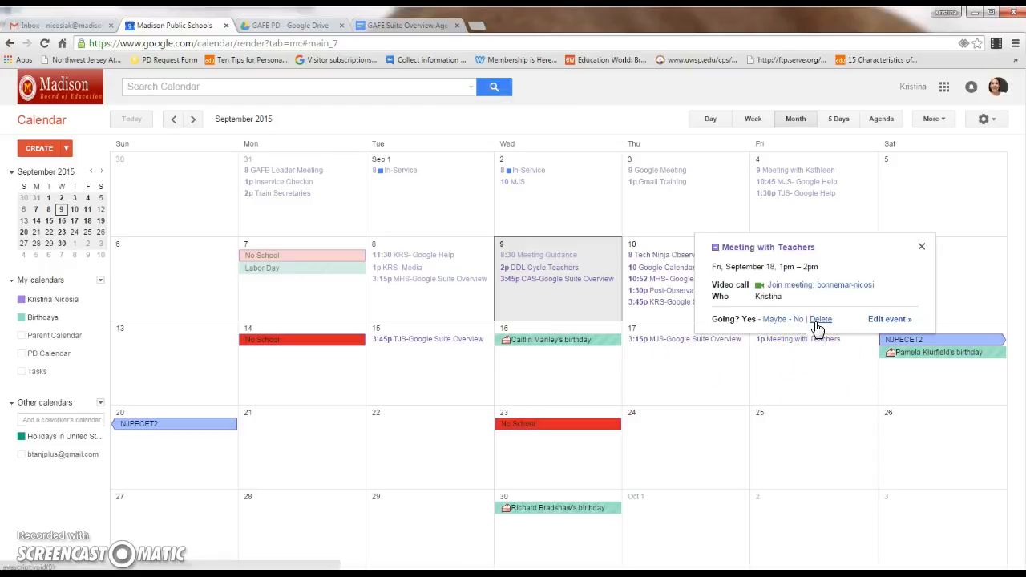
{"action": "left_click", "coordinate": [819, 320]}
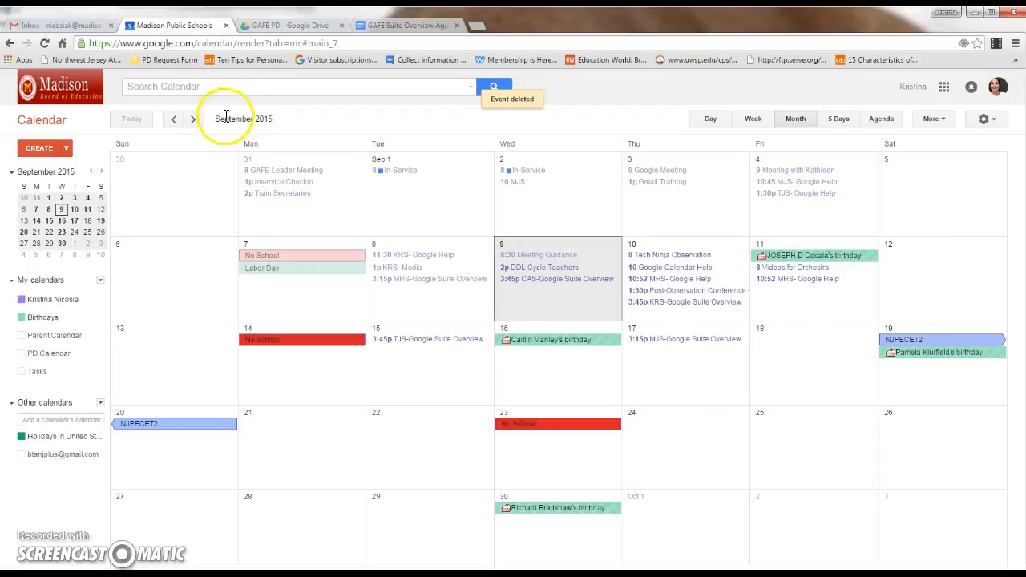
{"action": "left_click", "coordinate": [793, 384]}
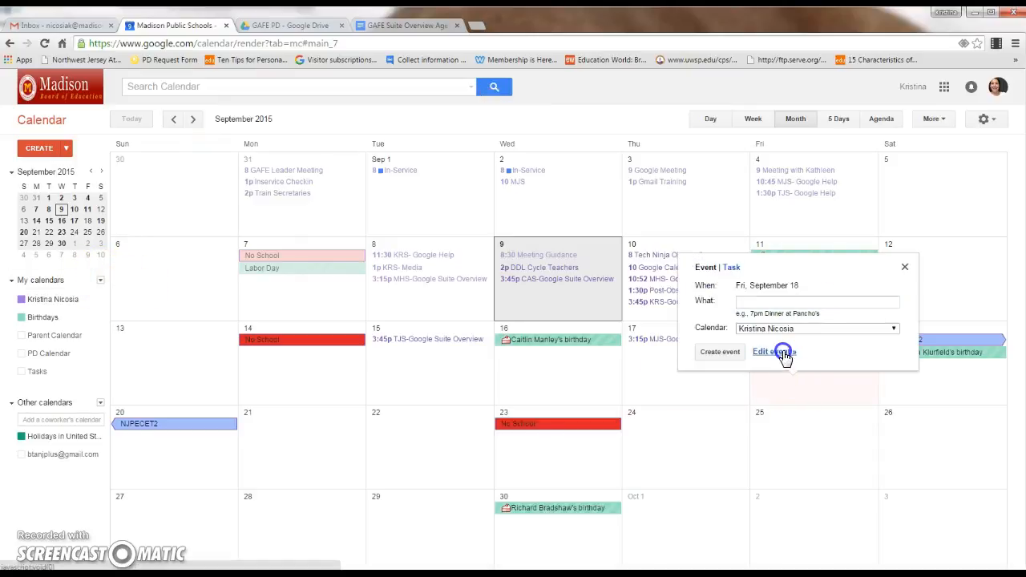
{"action": "left_click", "coordinate": [784, 356]}
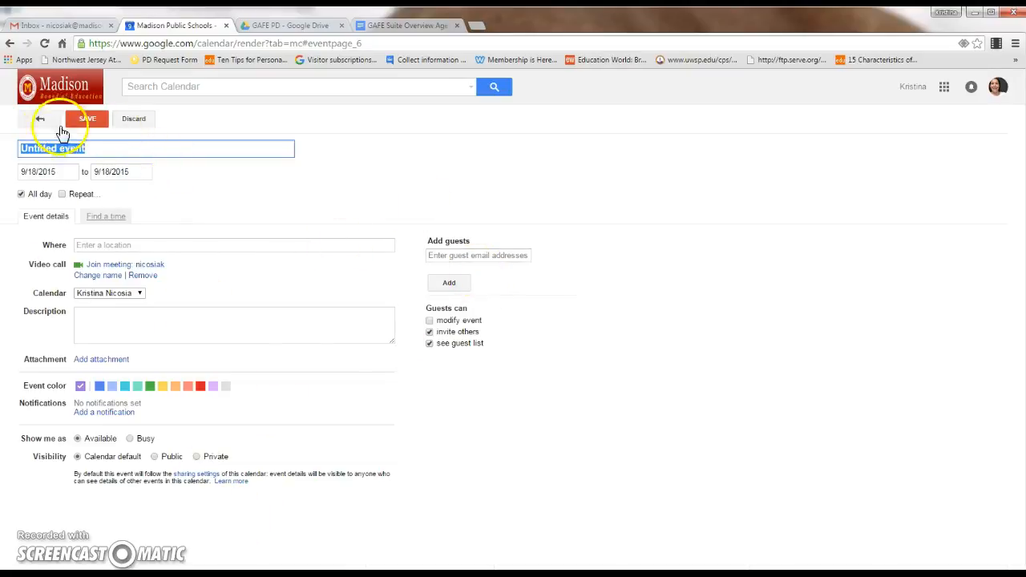
{"action": "left_click", "coordinate": [86, 126]}
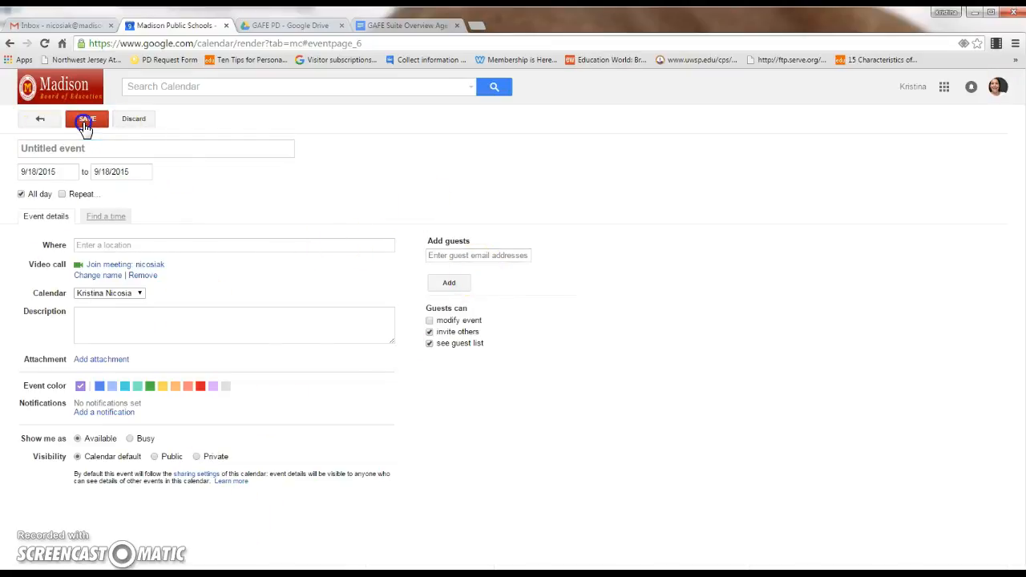
{"action": "left_click", "coordinate": [454, 254]}
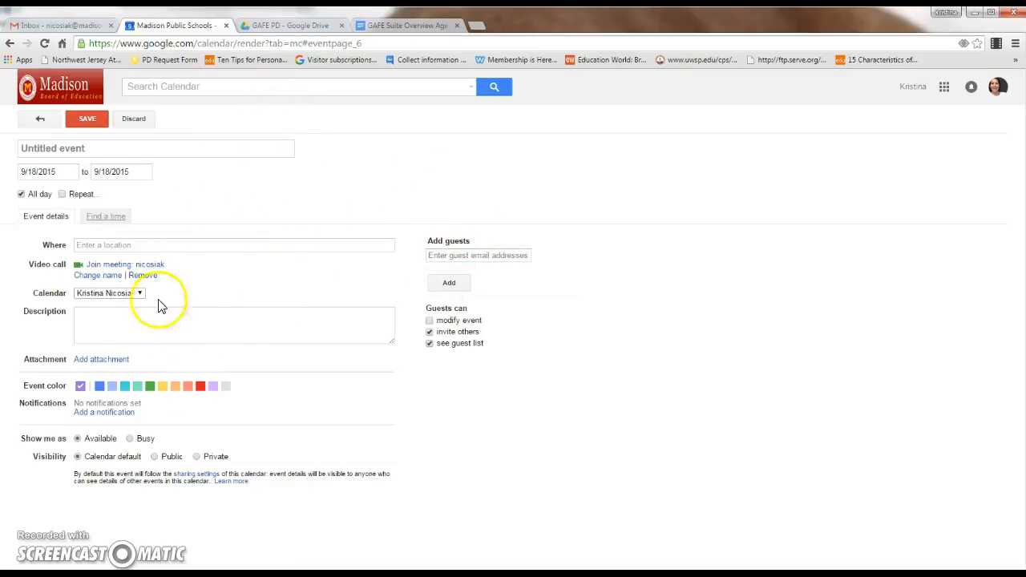
{"action": "left_click", "coordinate": [45, 120]}
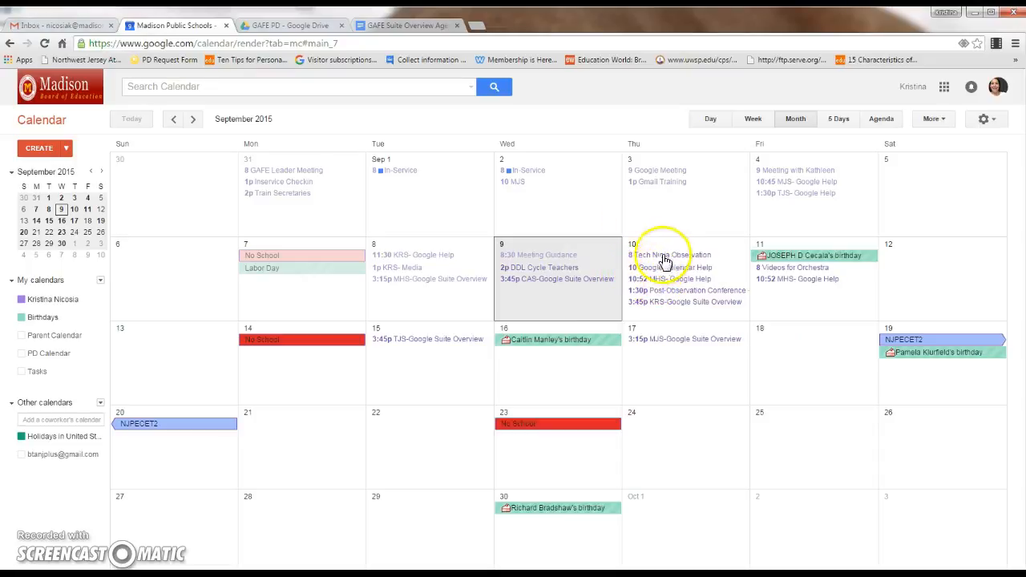
Switch to Gmail to view the inbox, and return to Google Calendar.
{"action": "left_click", "coordinate": [68, 28]}
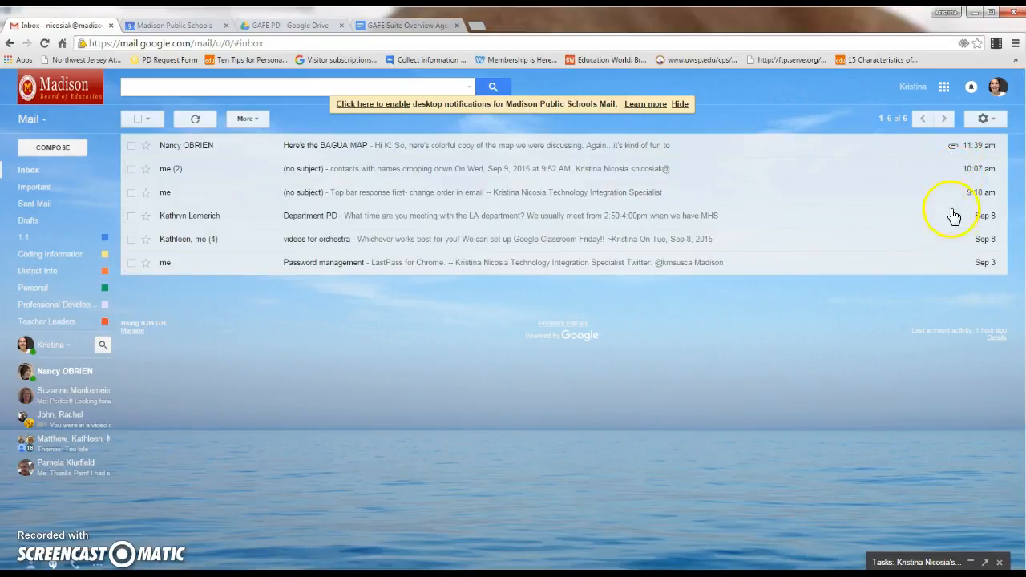
{"action": "left_click", "coordinate": [207, 25]}
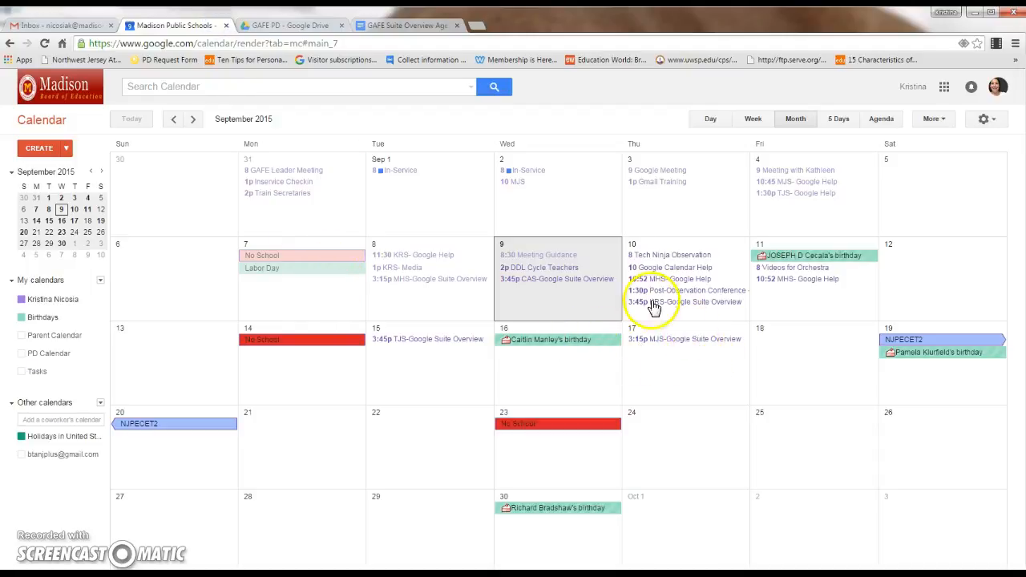
Create a red all-day event titled "Test" on September 18 and save it.
{"action": "left_click", "coordinate": [817, 352]}
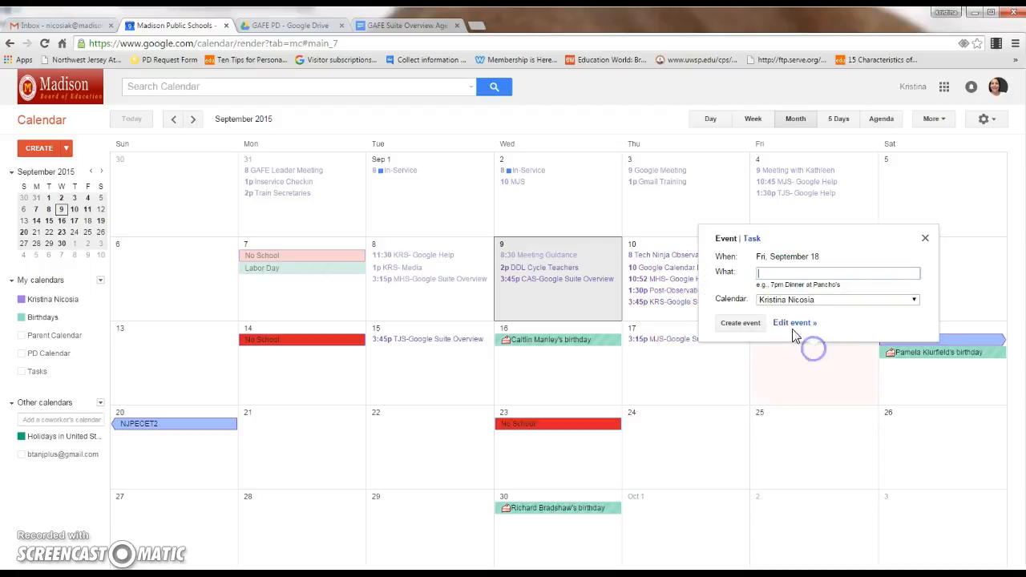
{"action": "left_click", "coordinate": [794, 330]}
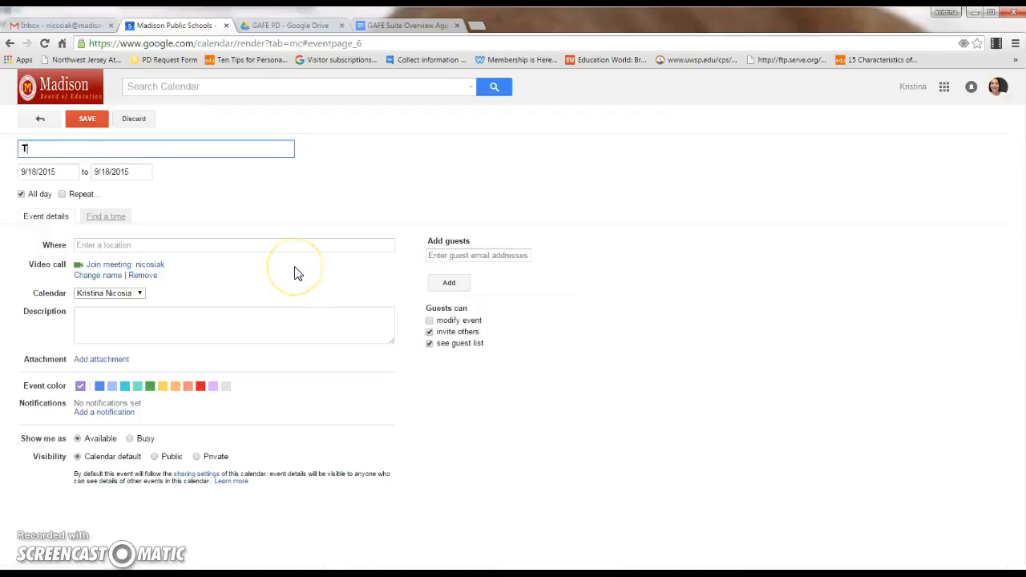
{"action": "left_click", "coordinate": [206, 385]}
{"action": "left_click", "coordinate": [95, 121]}
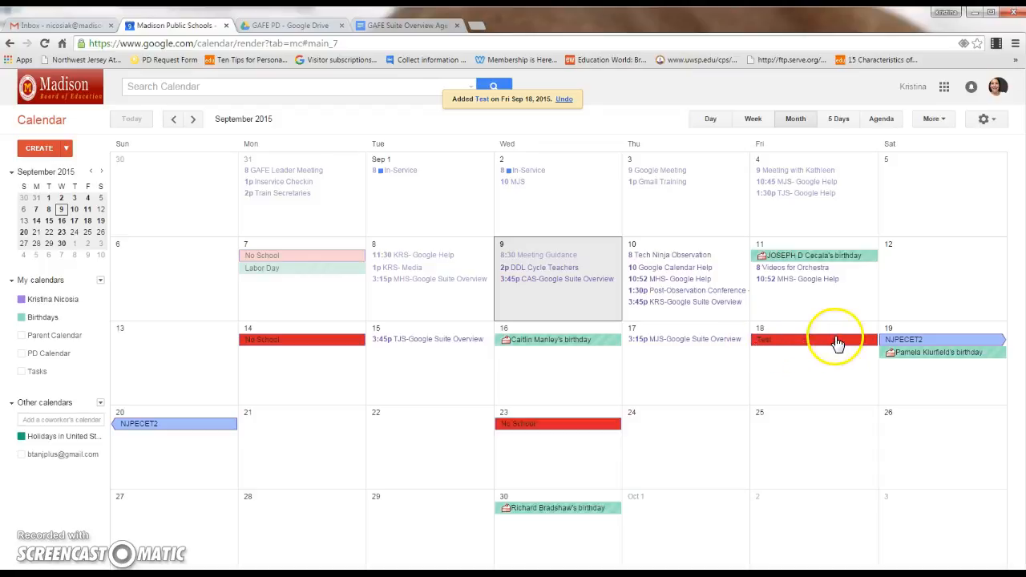
Reopen the "Test" event for editing, turn off its all-day setting so it runs 10:00am to 11:00am, and save it.
{"action": "left_click", "coordinate": [783, 342]}
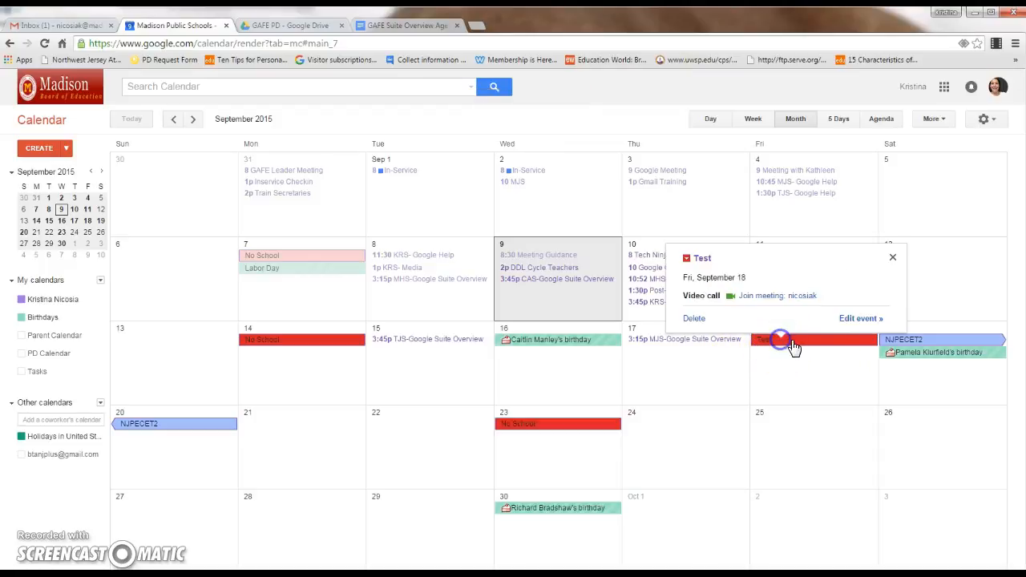
{"action": "left_click", "coordinate": [860, 318]}
{"action": "left_click", "coordinate": [35, 197]}
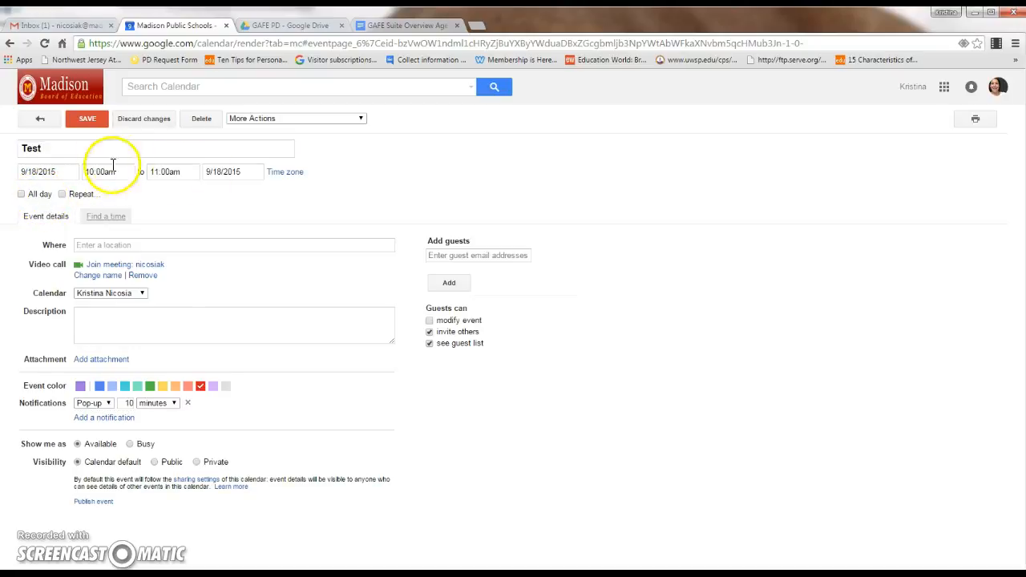
{"action": "left_click", "coordinate": [92, 120]}
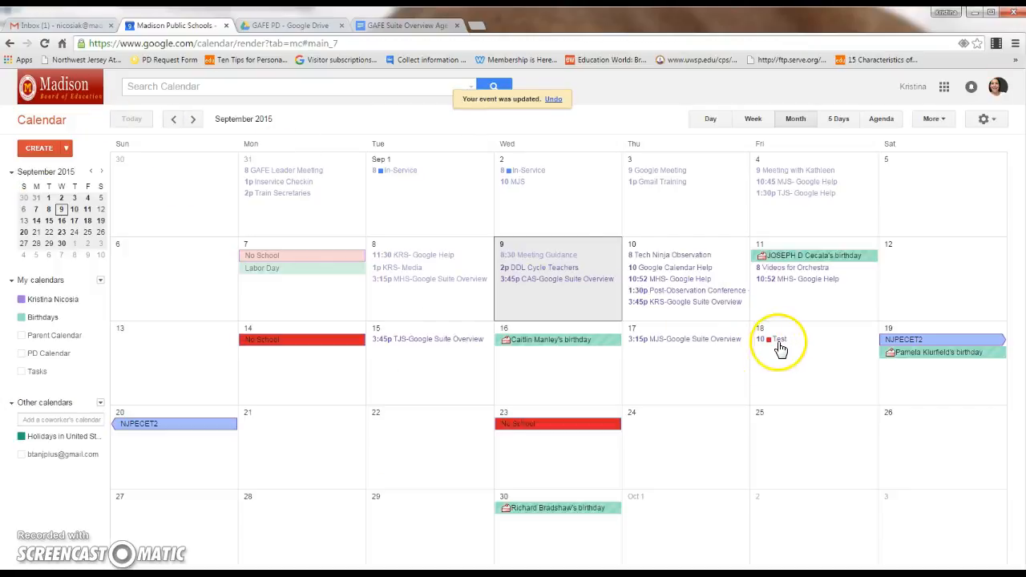
{"action": "left_click", "coordinate": [102, 299]}
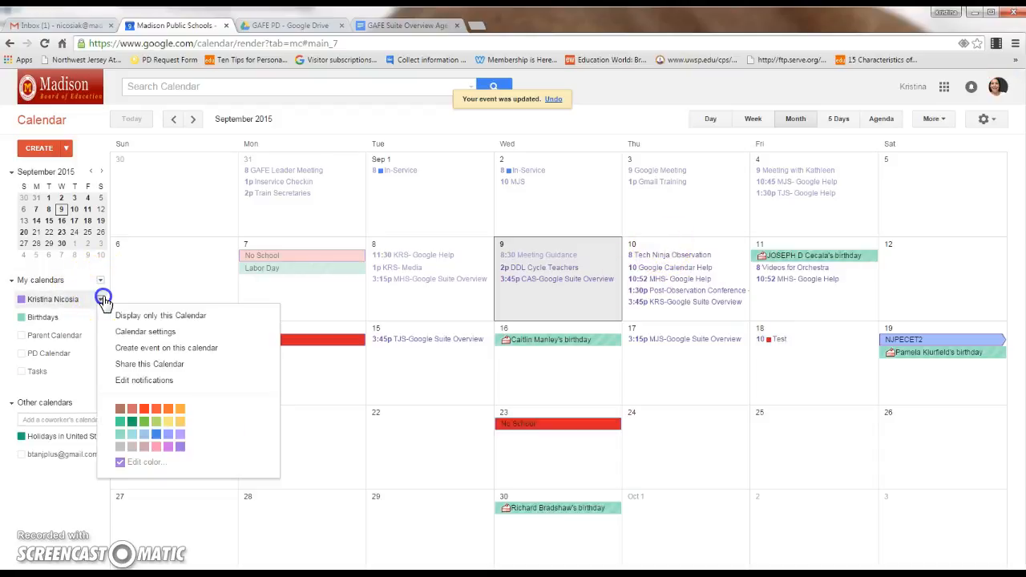
{"action": "left_click", "coordinate": [102, 300]}
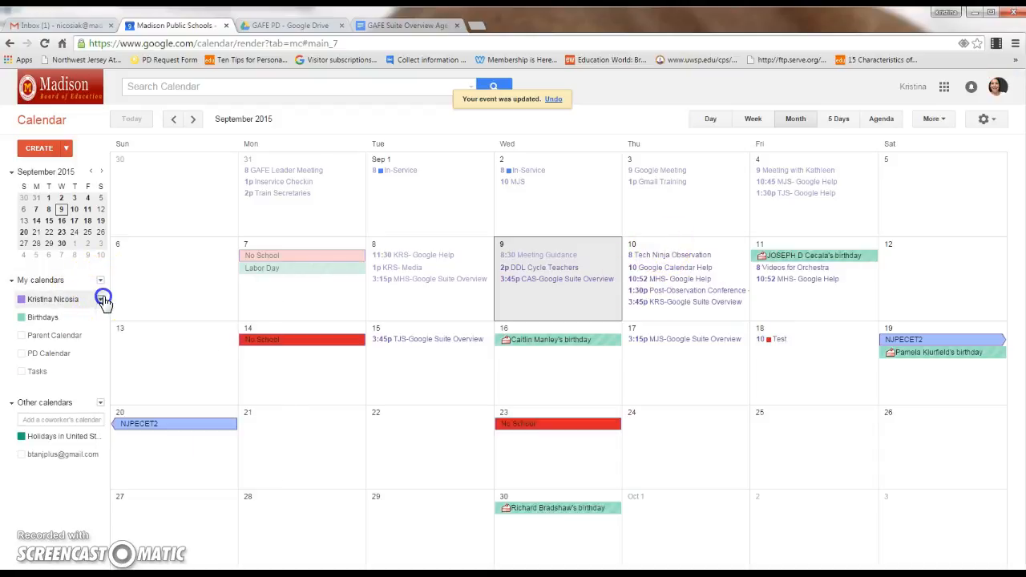
Delete the "Test" event from September 18.
{"action": "left_click", "coordinate": [782, 343]}
{"action": "left_click", "coordinate": [695, 316]}
Create a task named "Make Screencast" with the due date Friday, September 18.
{"action": "left_click", "coordinate": [784, 335]}
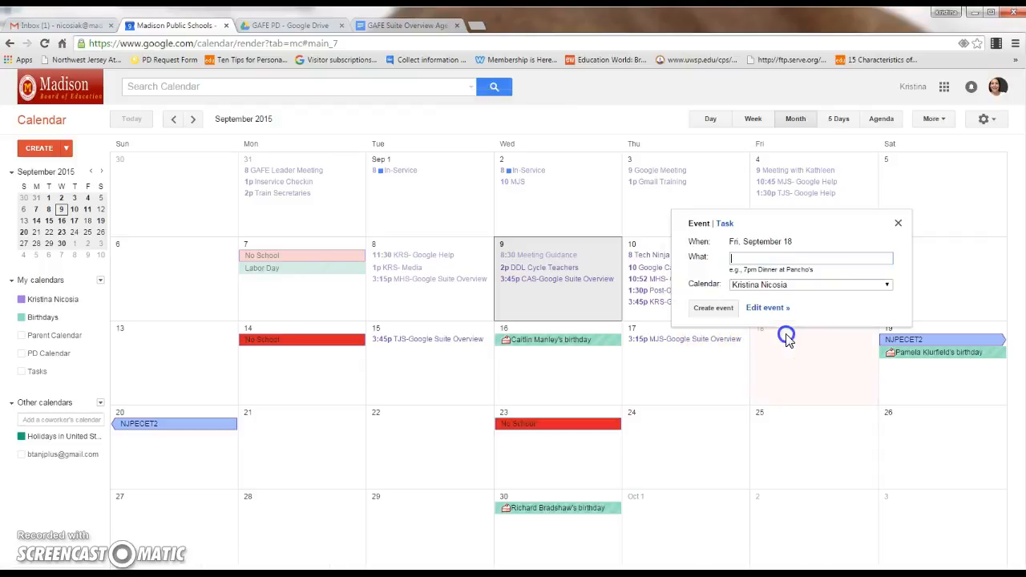
{"action": "left_click", "coordinate": [726, 225]}
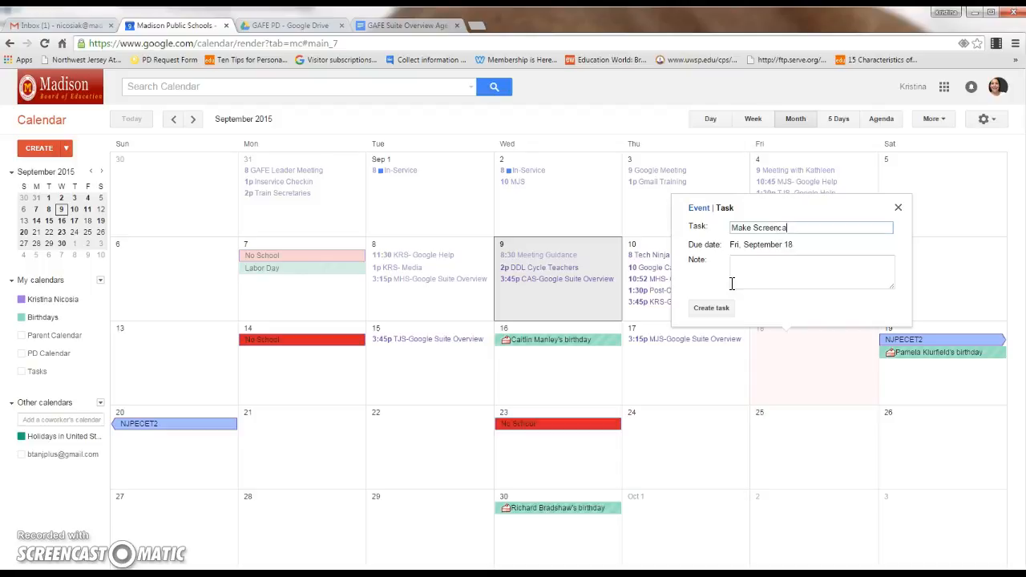
{"action": "left_click", "coordinate": [769, 261]}
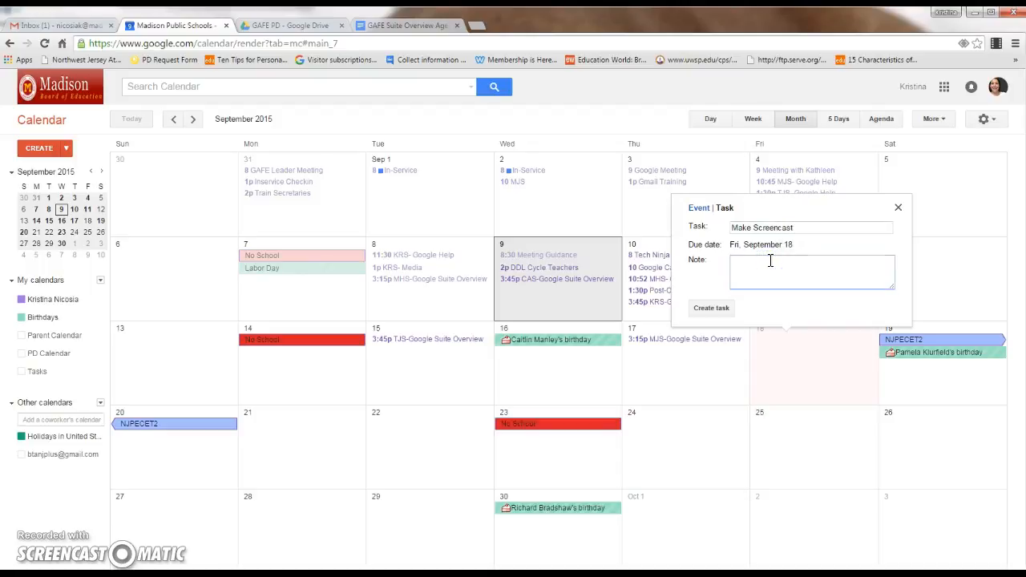
{"action": "left_click", "coordinate": [710, 308]}
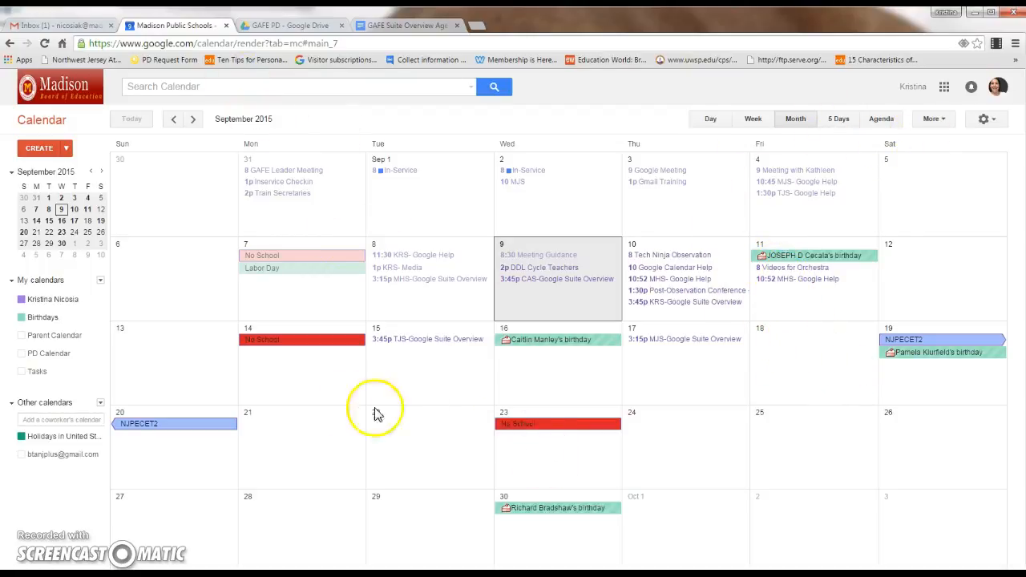
Switch to Gmail to look at the inbox and its minimized Tasks window, and return to Google Calendar.
{"action": "left_click", "coordinate": [89, 25]}
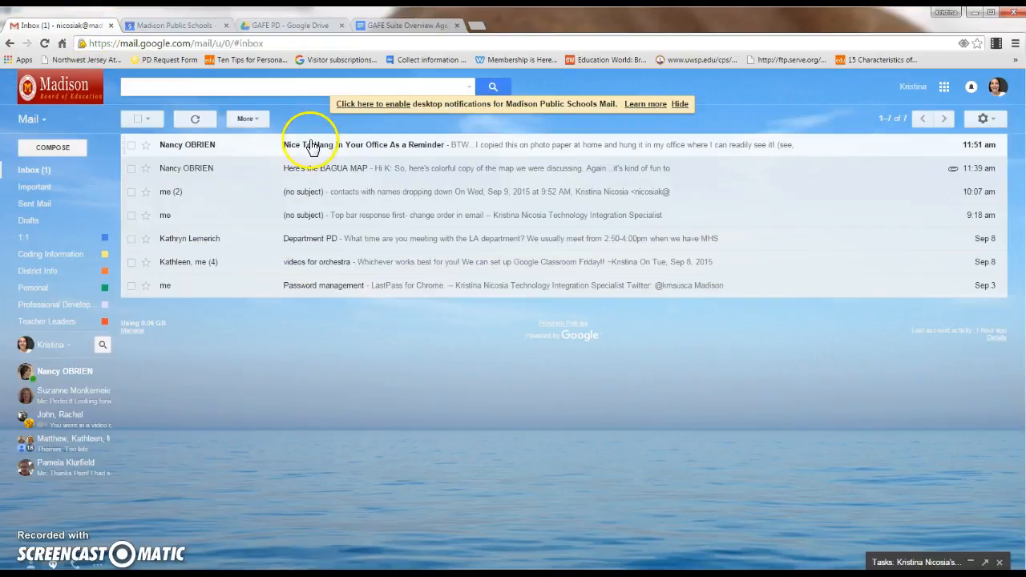
{"action": "left_click", "coordinate": [193, 26]}
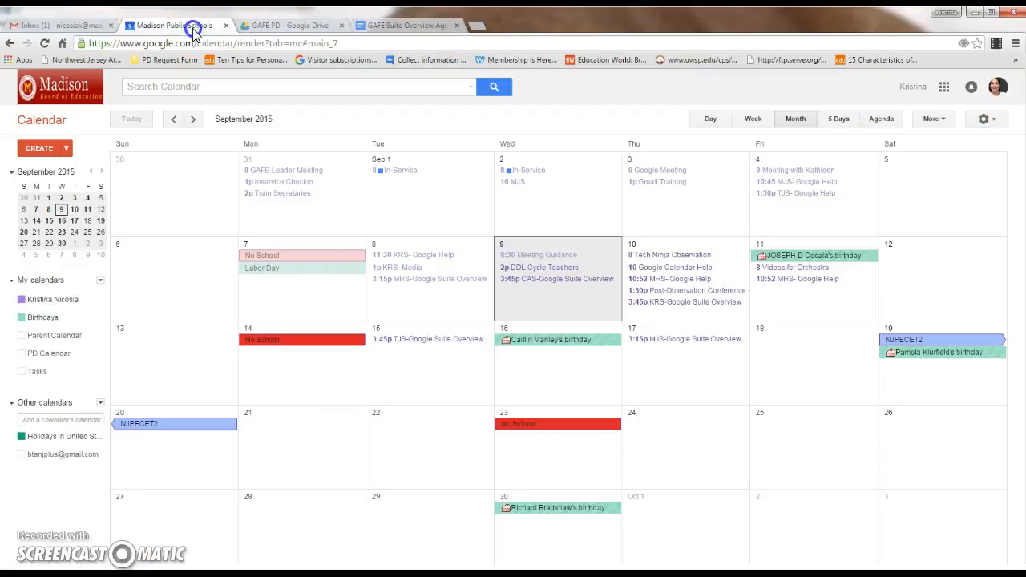